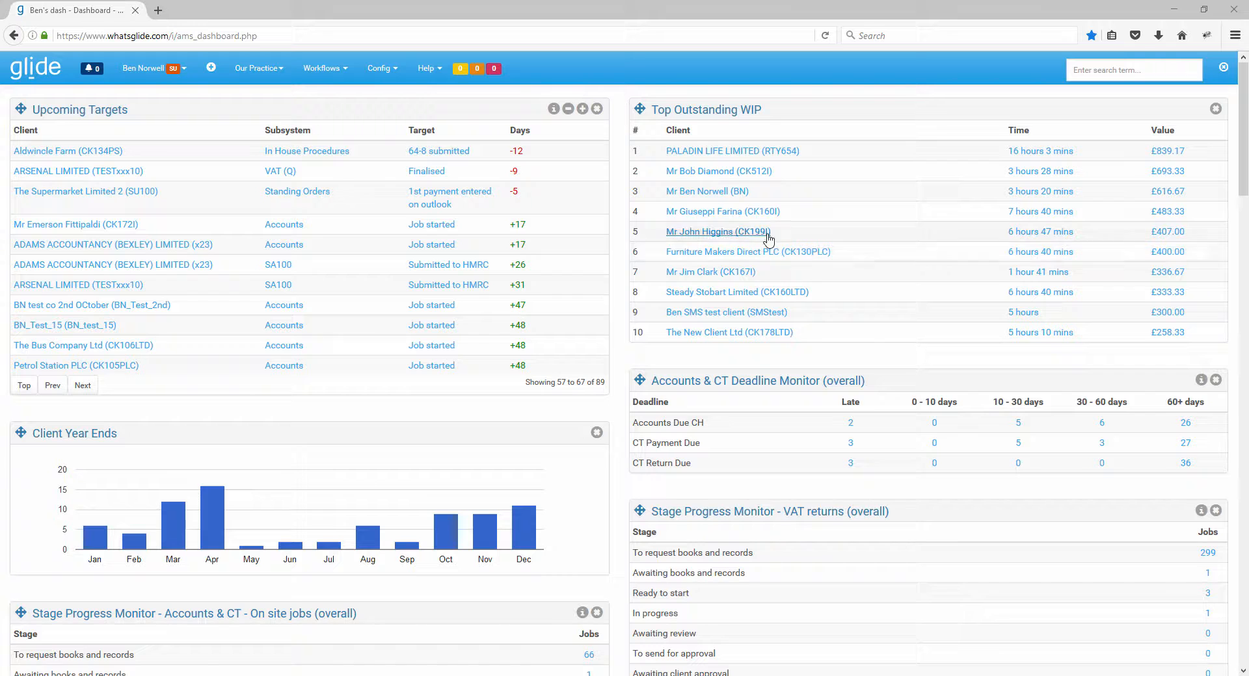
# Open the Accounts Jobs workflow list and show its Bulk Operations section.
pyautogui.click(323, 76)
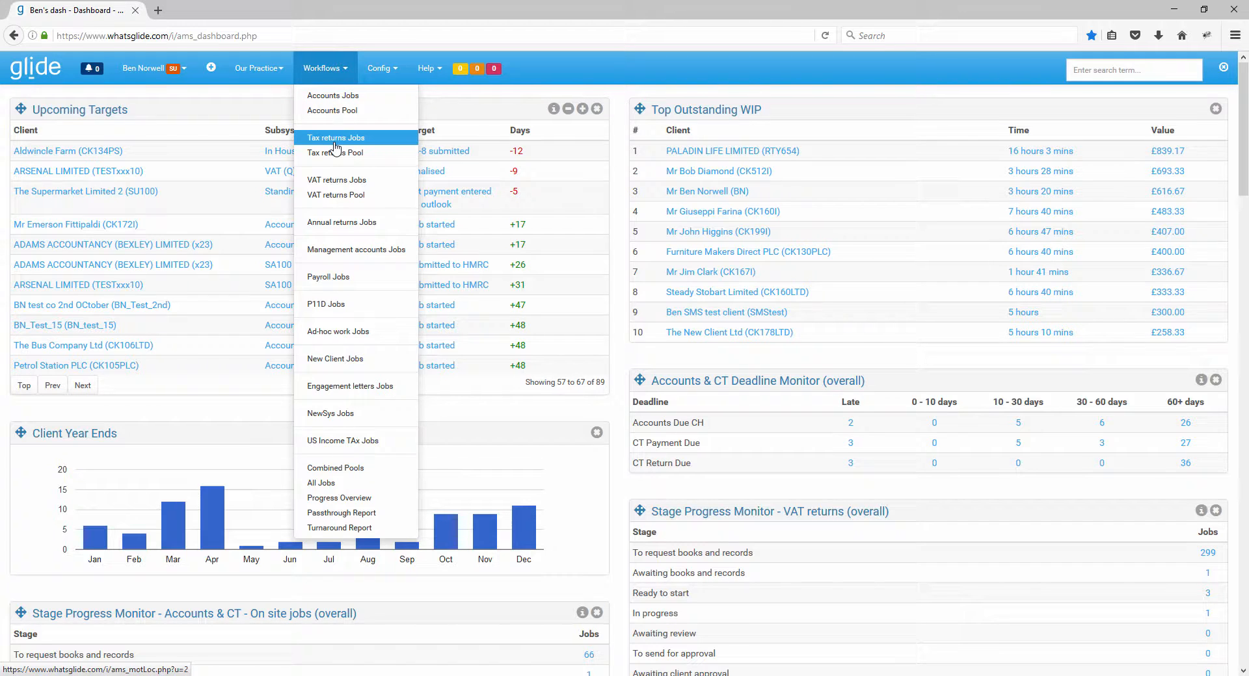
pyautogui.click(335, 96)
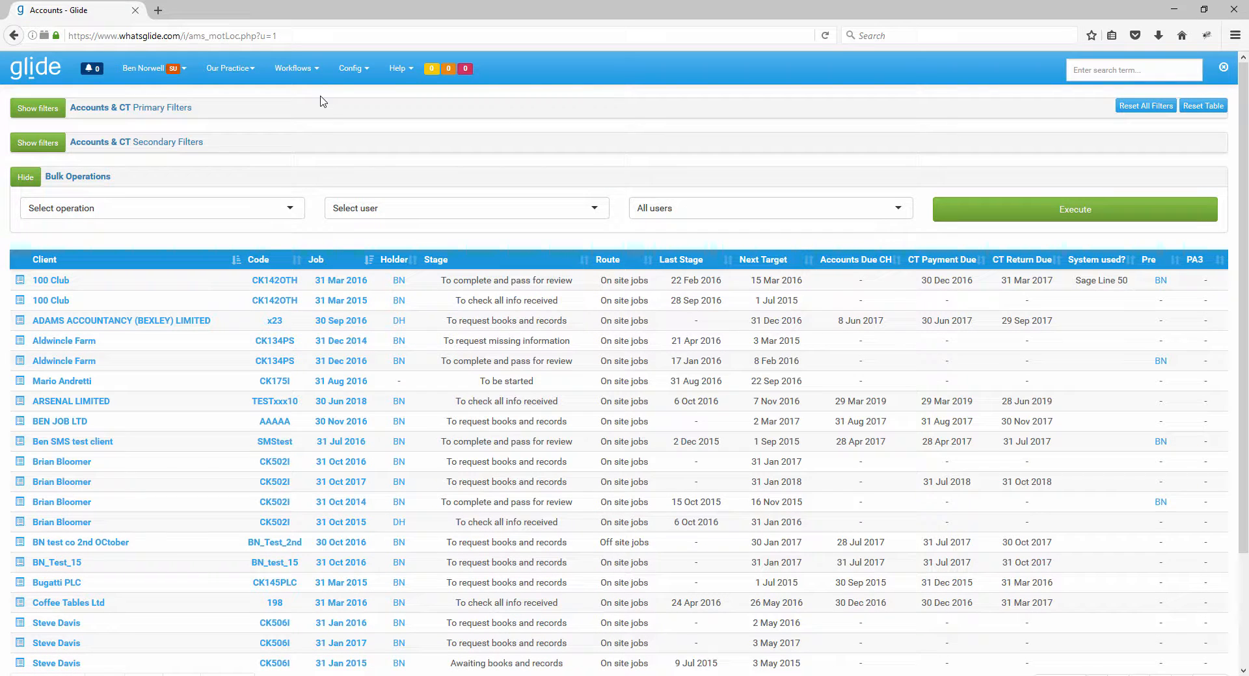
pyautogui.click(18, 181)
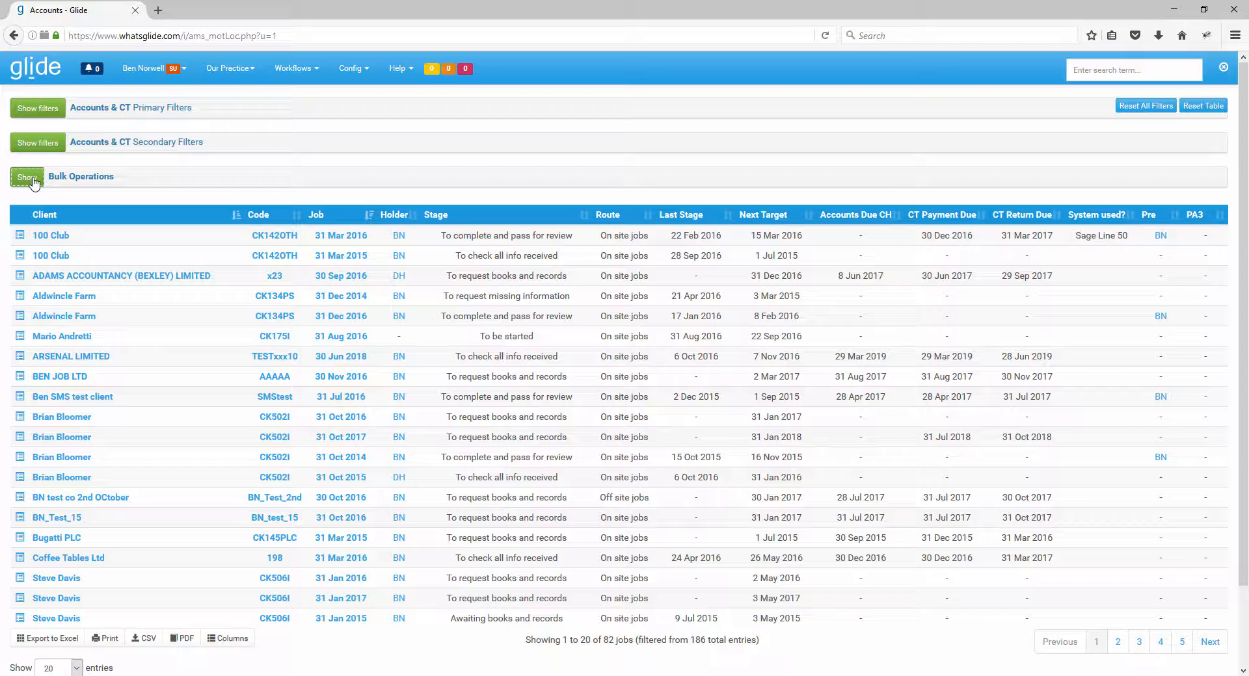
pyautogui.click(34, 183)
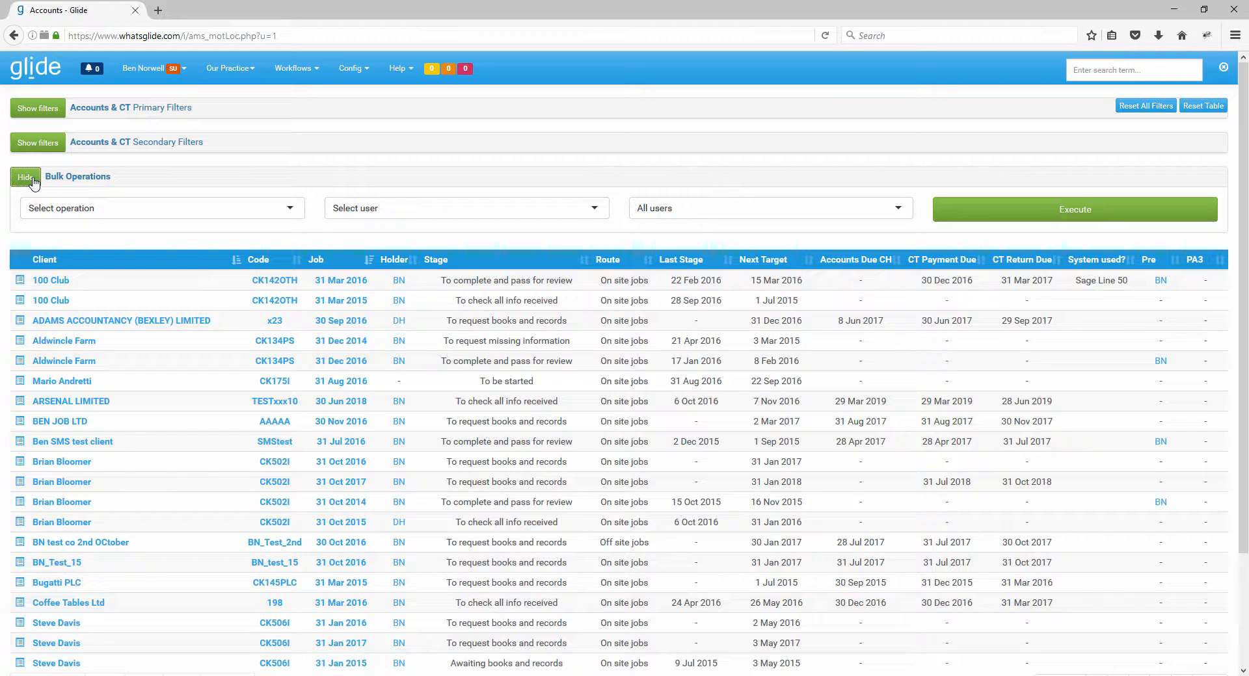
# Choose "Set PreparerX to" as the bulk operation for the accounts jobs.
pyautogui.click(101, 209)
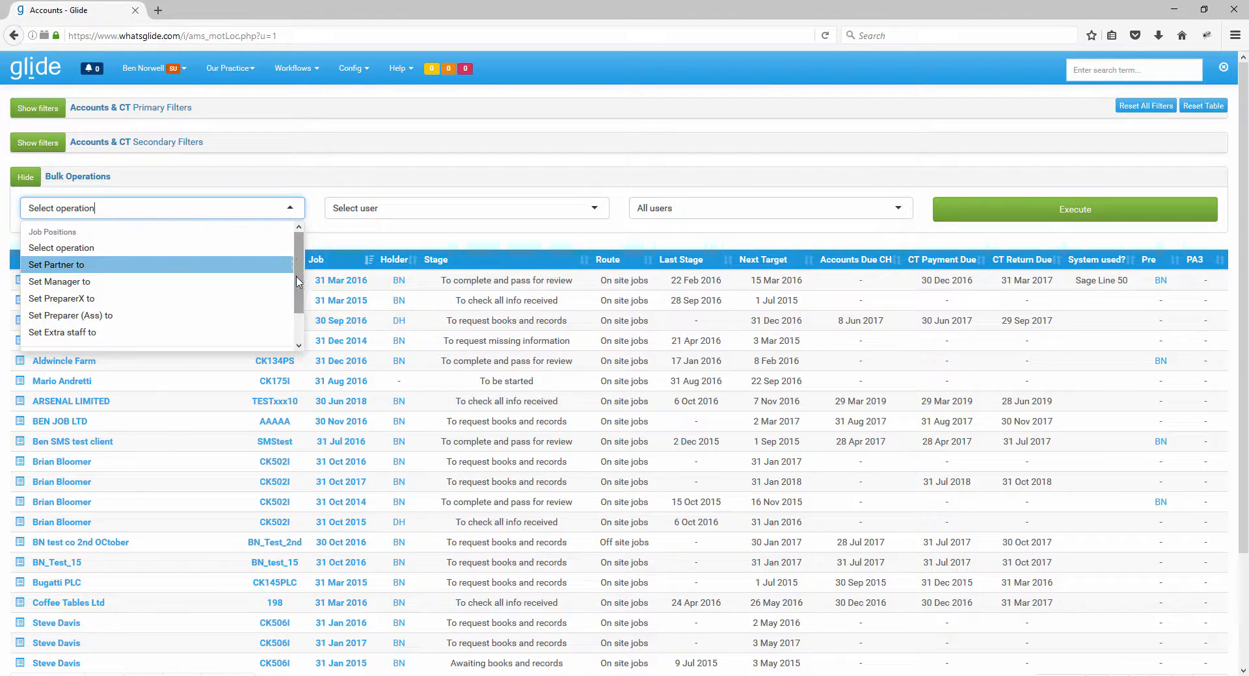
pyautogui.scroll(-1, 296, 262)
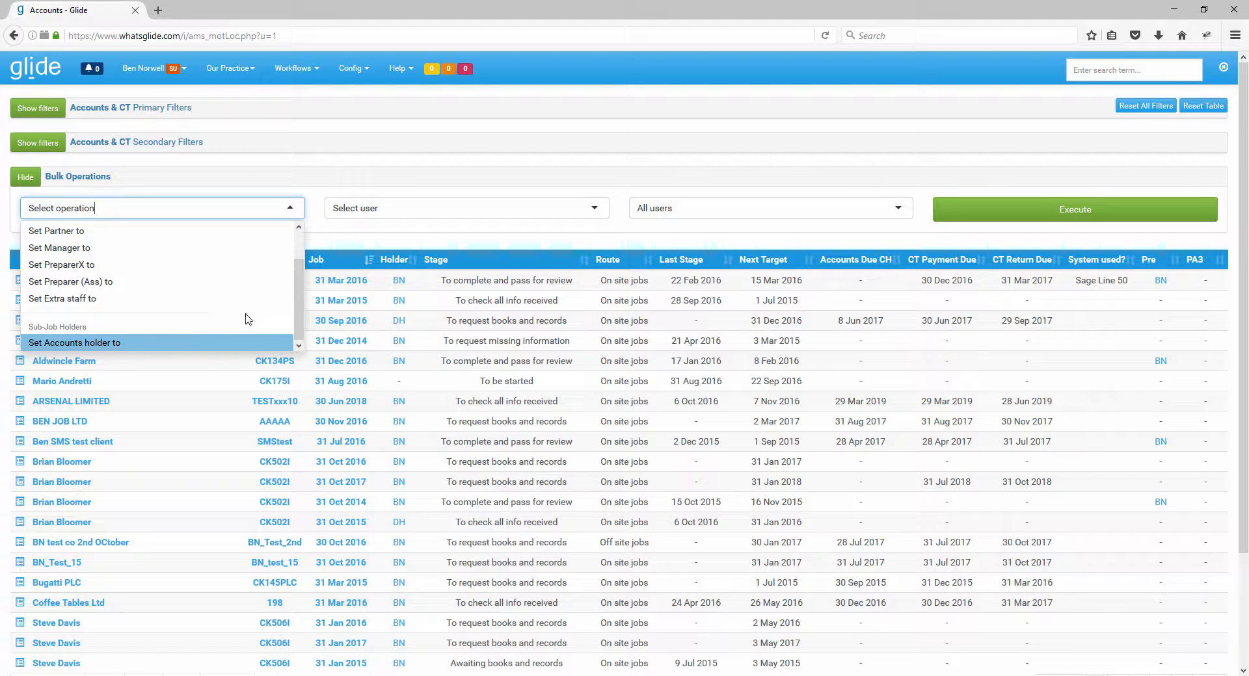
pyautogui.scroll(2, 274, 280)
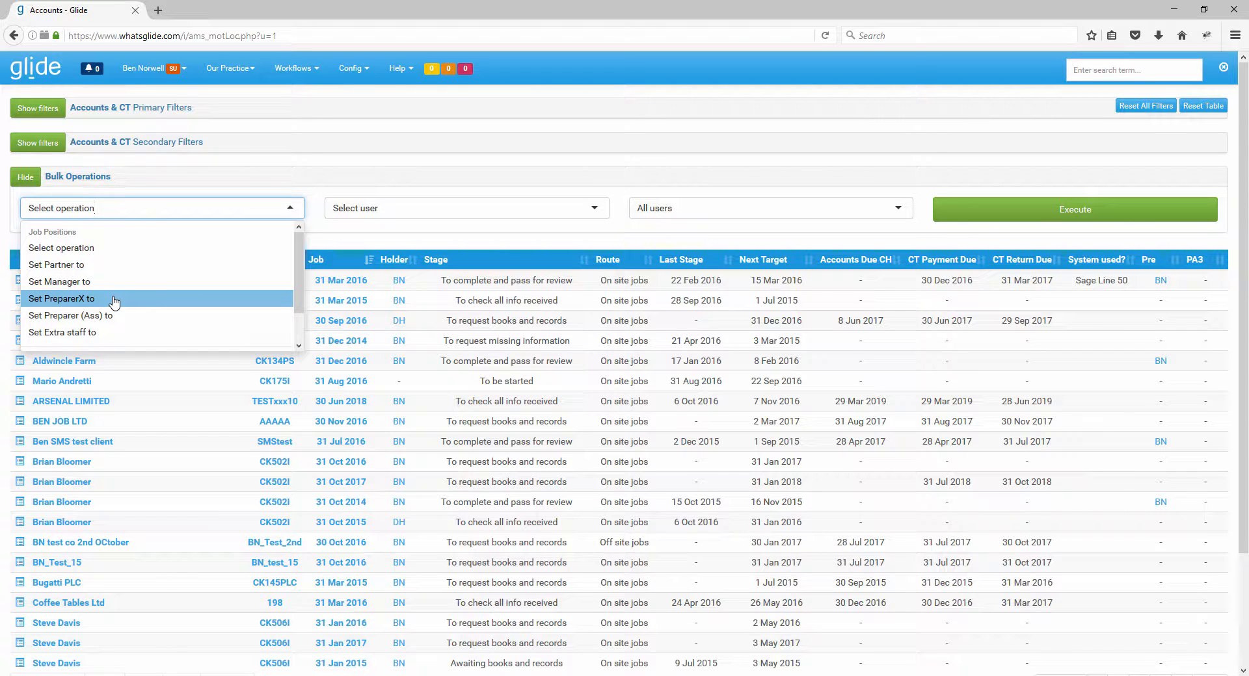
pyautogui.click(60, 304)
pyautogui.click(303, 234)
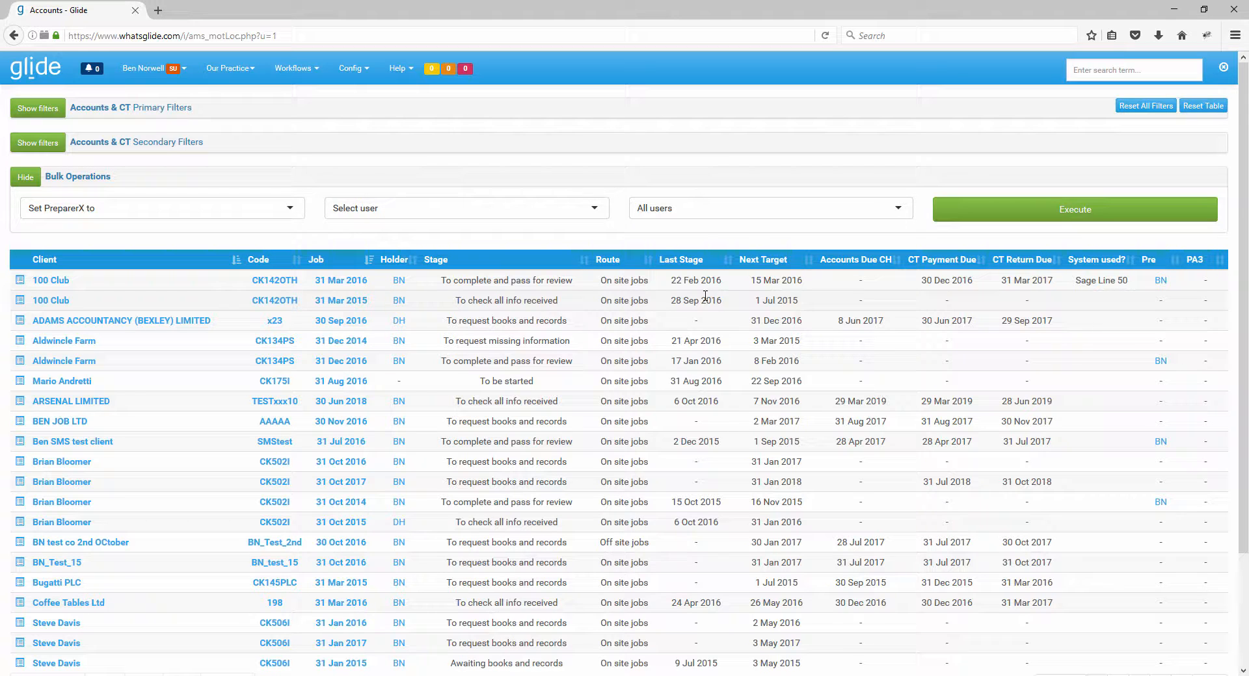
# Show the Accounts & CT secondary filters, leaving the primary filters hidden.
pyautogui.click(42, 109)
pyautogui.click(50, 287)
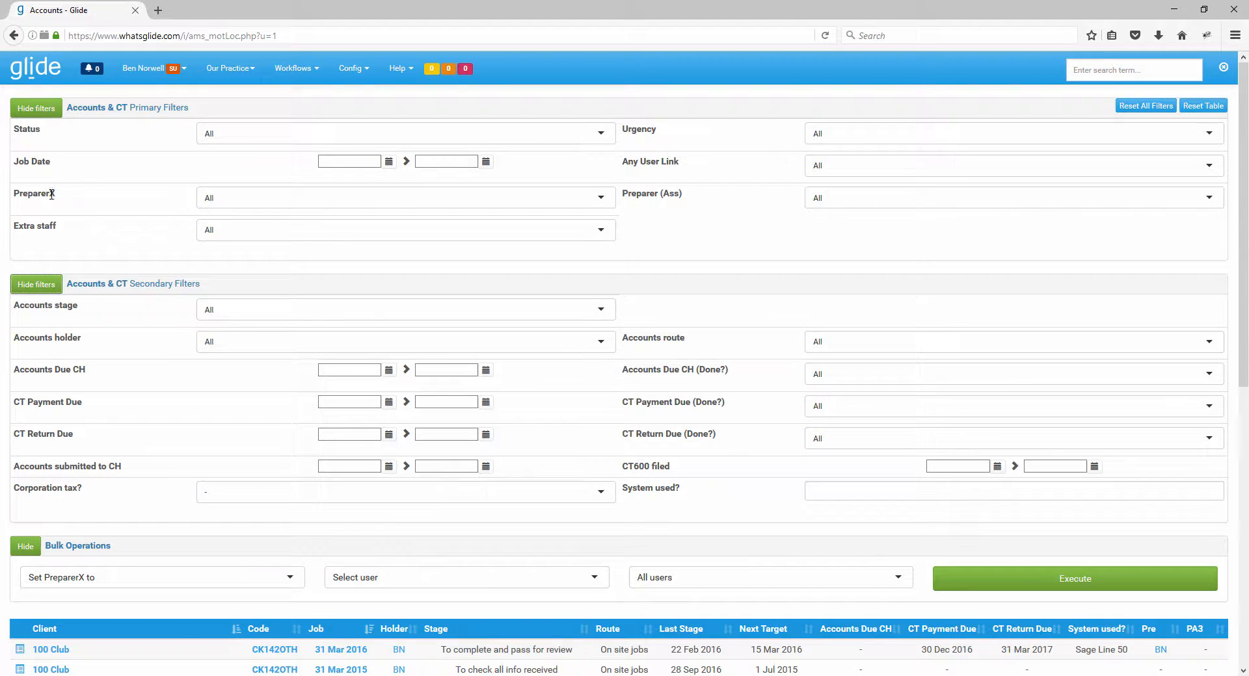
pyautogui.click(52, 112)
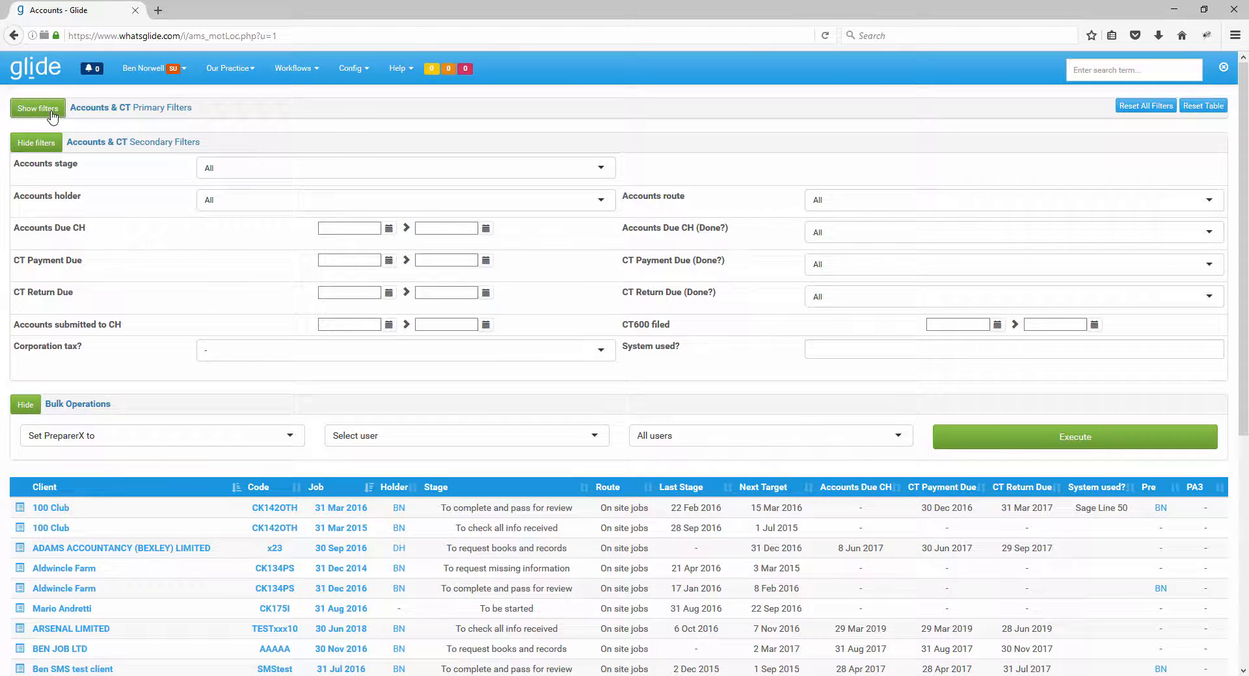
# Try the Accounts stage filter with Awaiting review, Awaiting client approval, To send final accounts and Awaiting books and records.
pyautogui.click(287, 168)
pyautogui.scroll(-1, 355, 241)
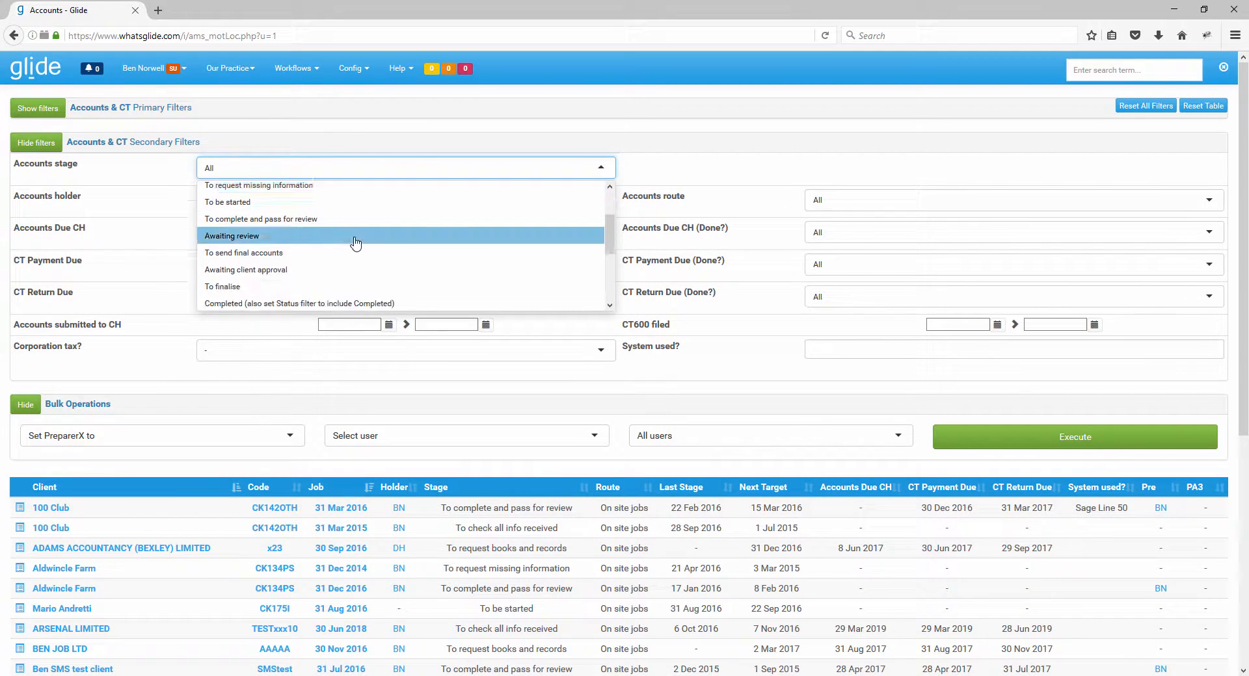
pyautogui.click(355, 242)
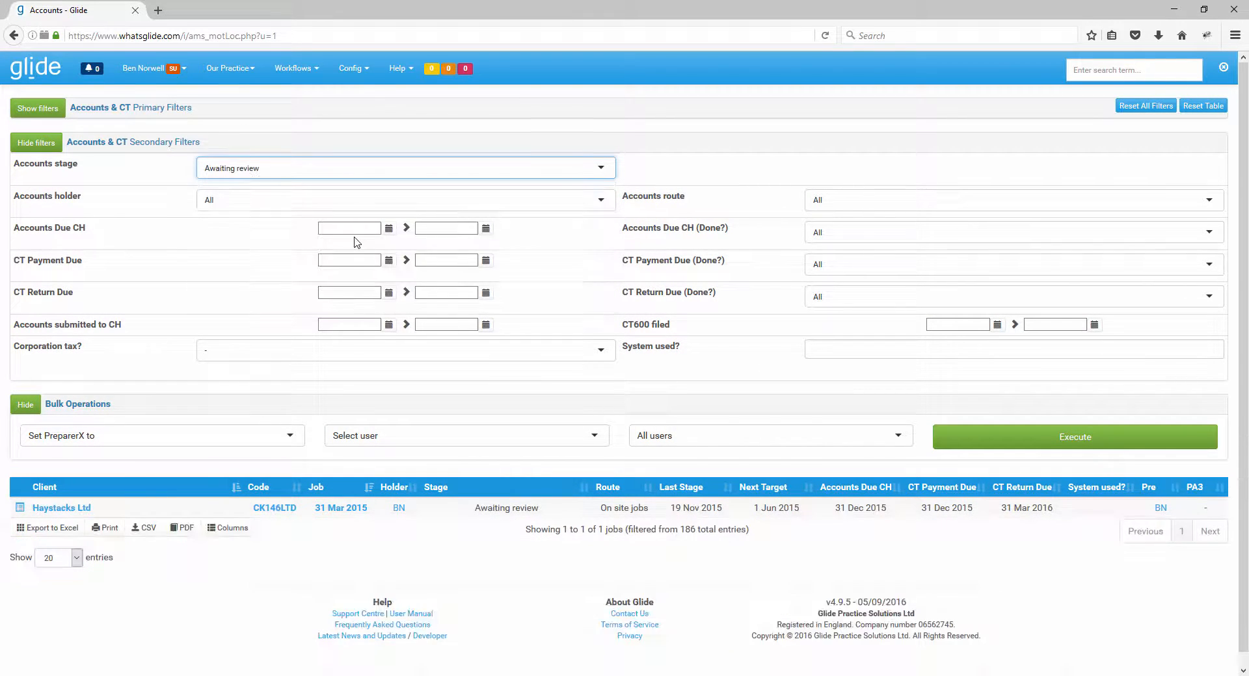
pyautogui.click(331, 166)
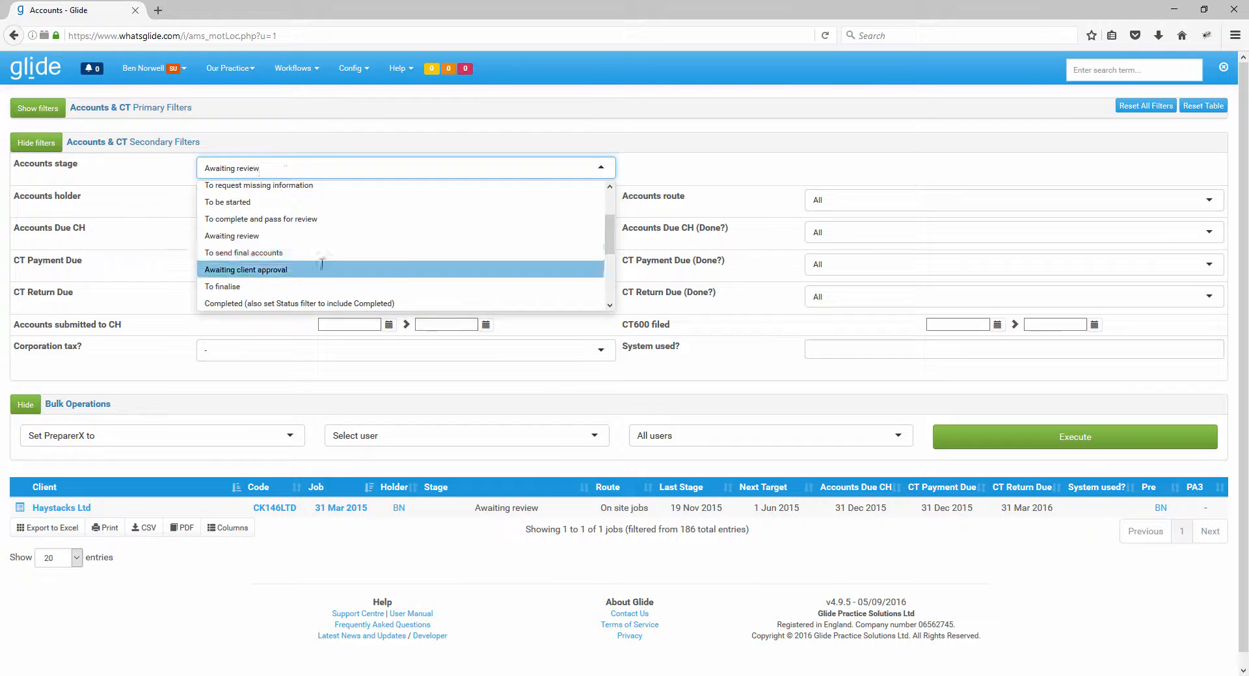
pyautogui.click(316, 269)
pyautogui.click(320, 177)
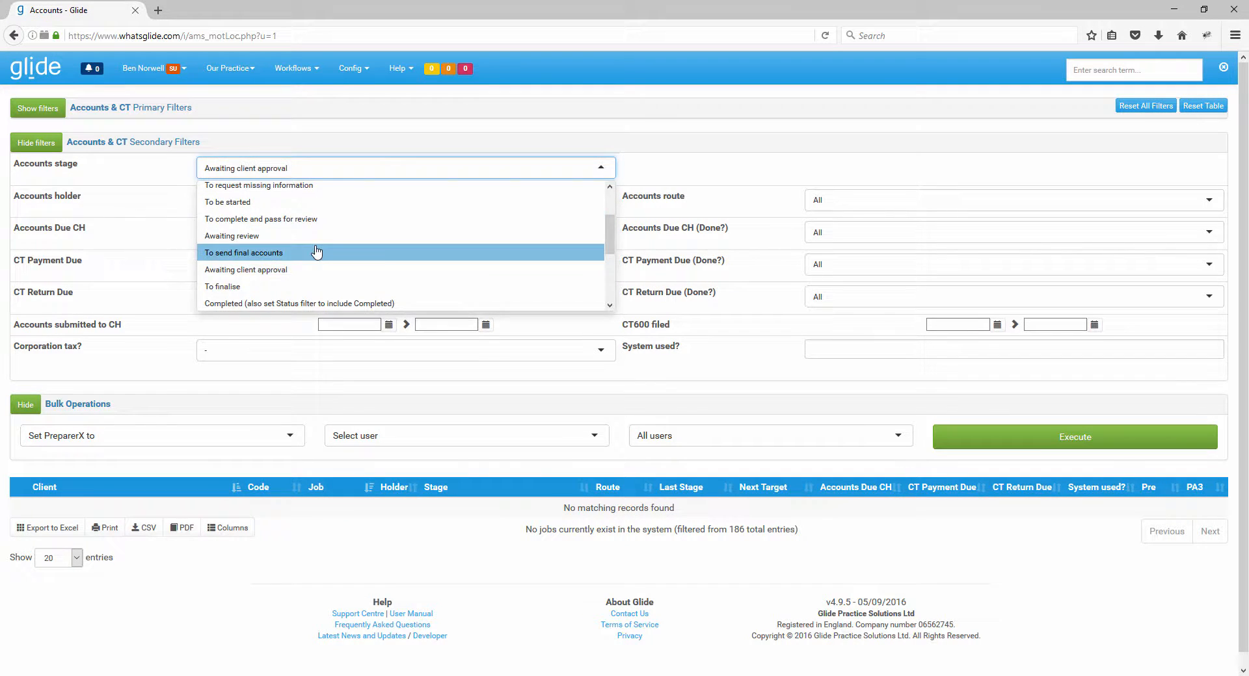
pyautogui.click(318, 253)
pyautogui.click(324, 170)
pyautogui.scroll(3, 329, 238)
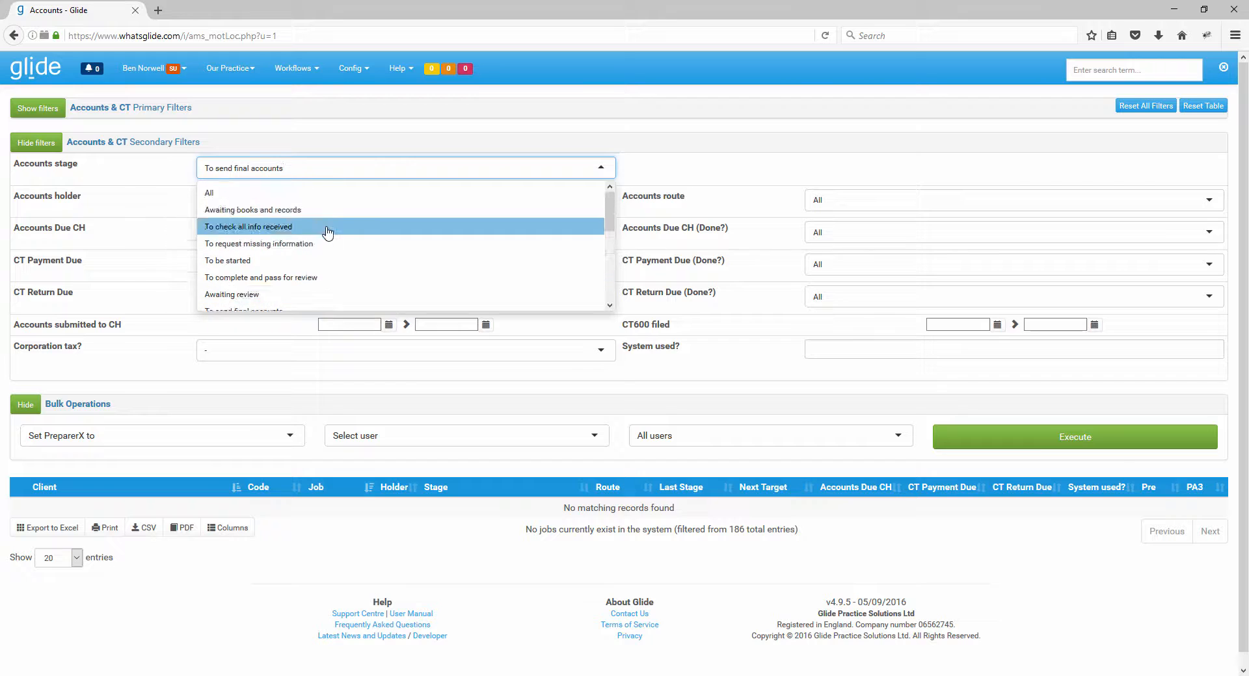
pyautogui.click(323, 217)
# Filter the accounts jobs to the stage "To check all info received".
pyautogui.click(326, 170)
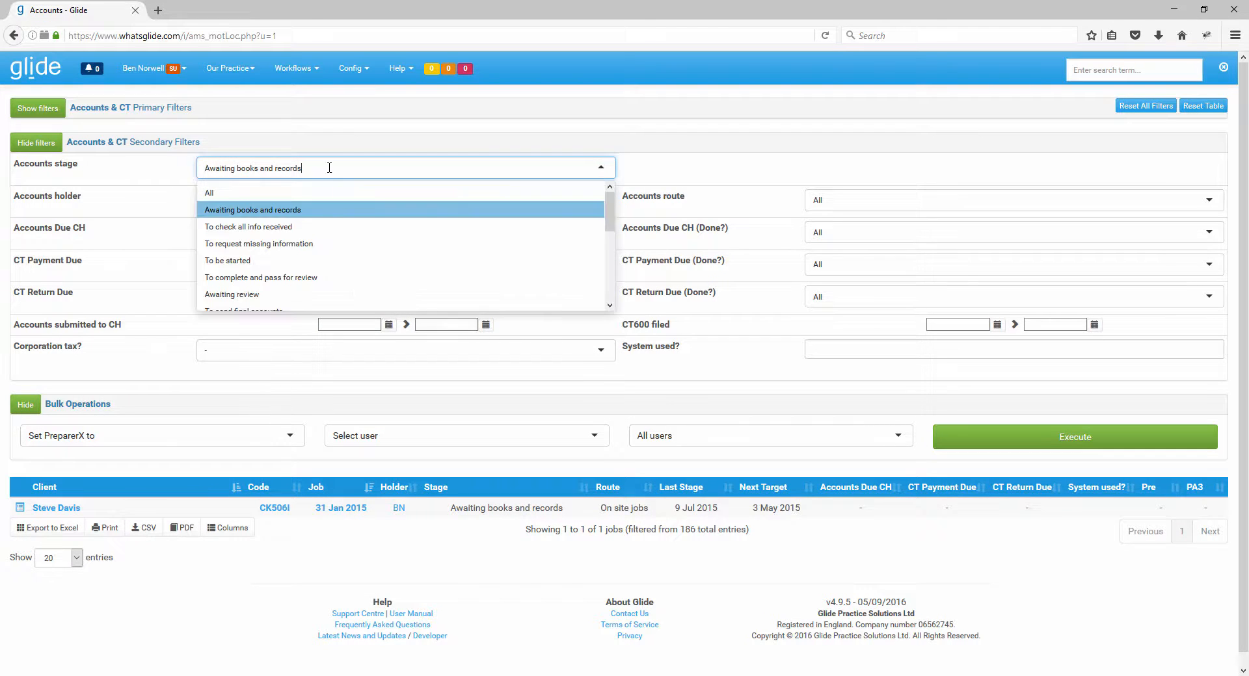
pyautogui.click(323, 227)
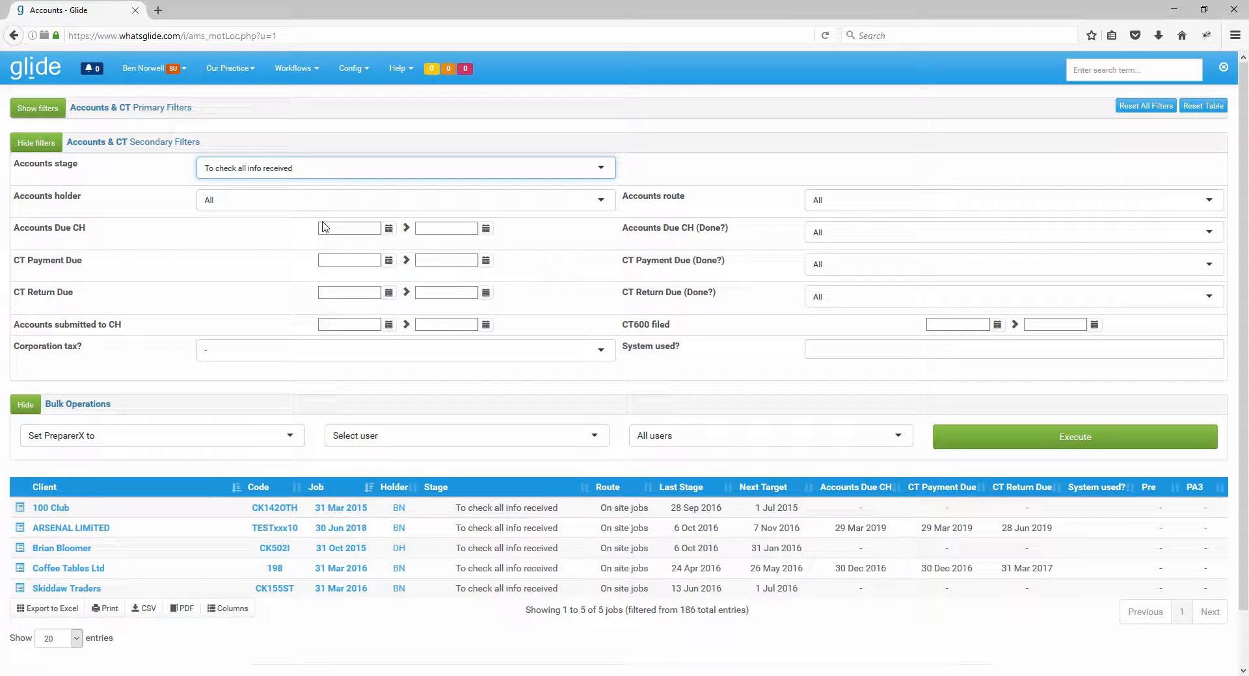
pyautogui.click(165, 176)
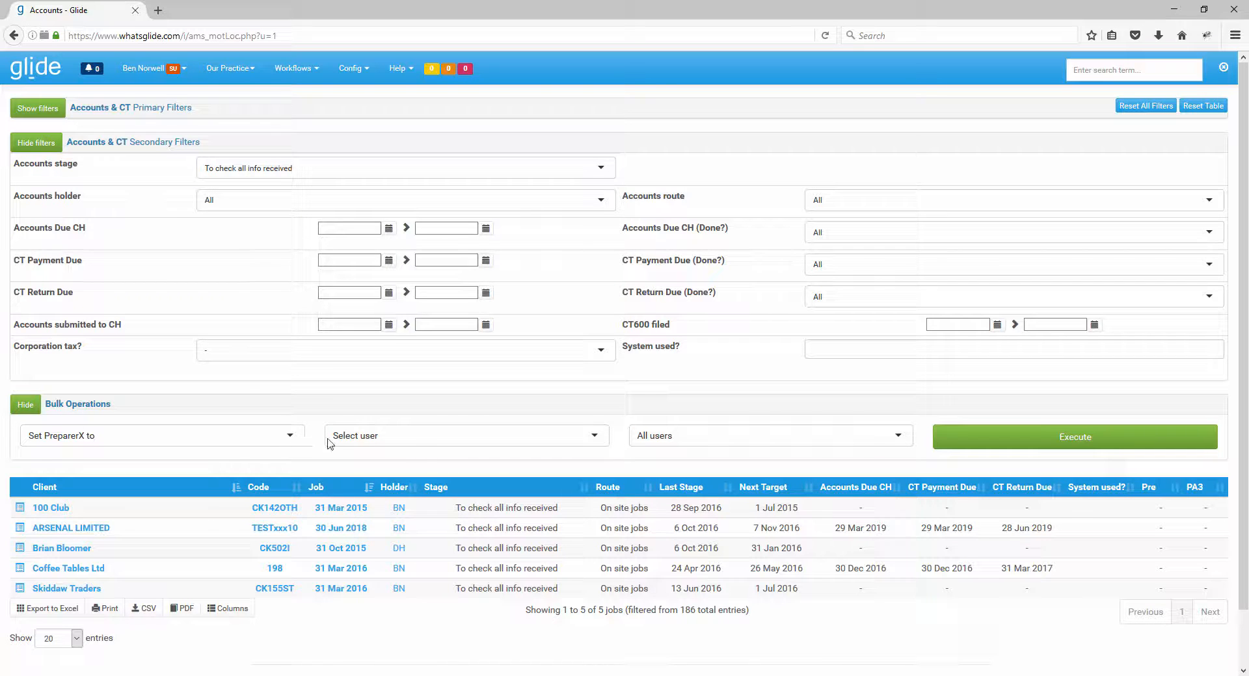
# Select the staff user to assign as PreparerX, keeping the bulk operation's existing-user choice at All users.
pyautogui.click(414, 443)
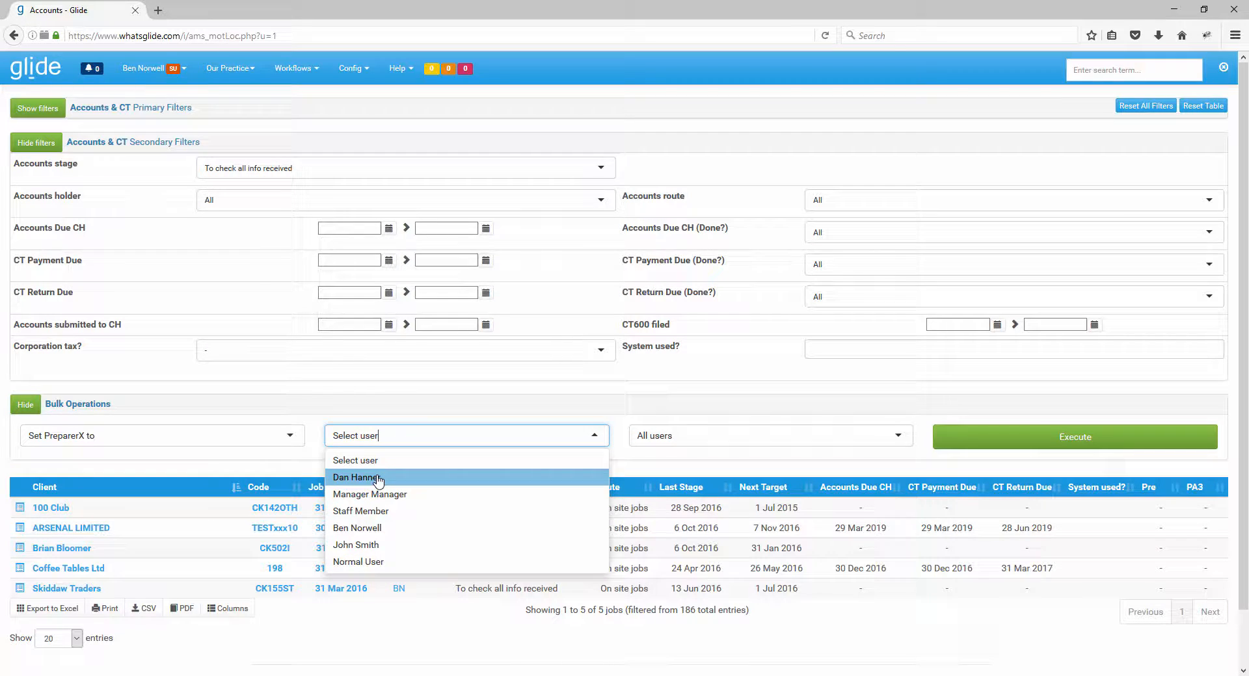
pyautogui.click(369, 547)
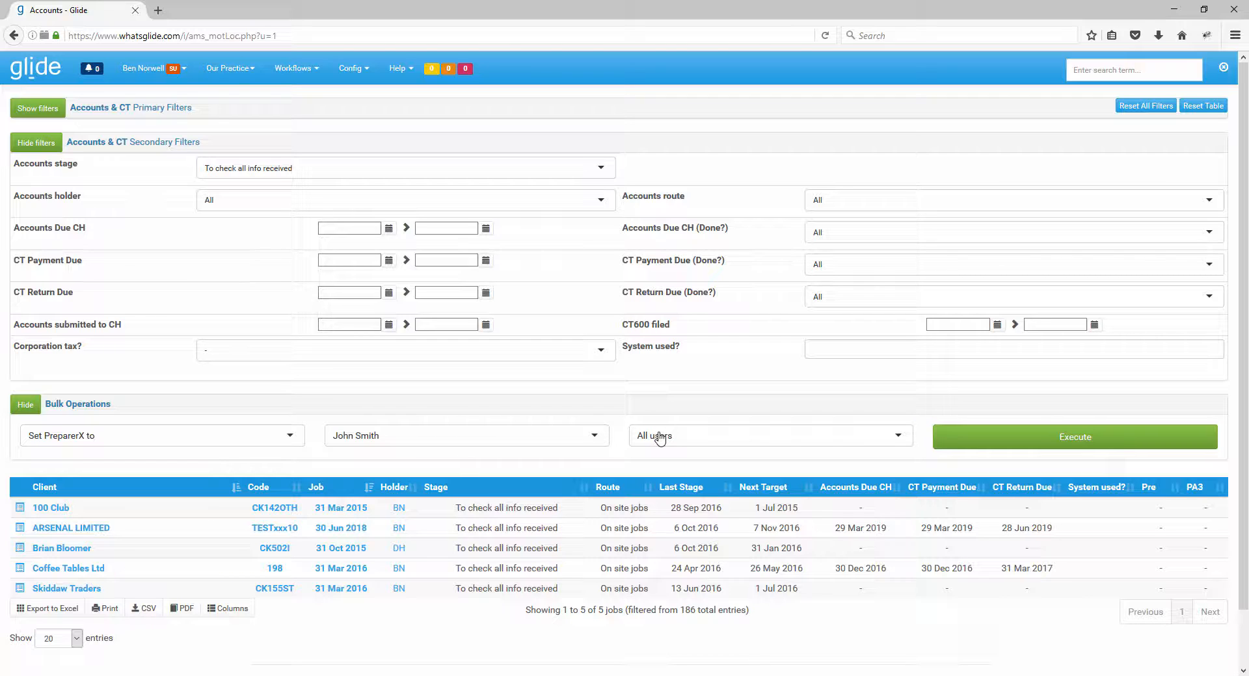
pyautogui.click(740, 441)
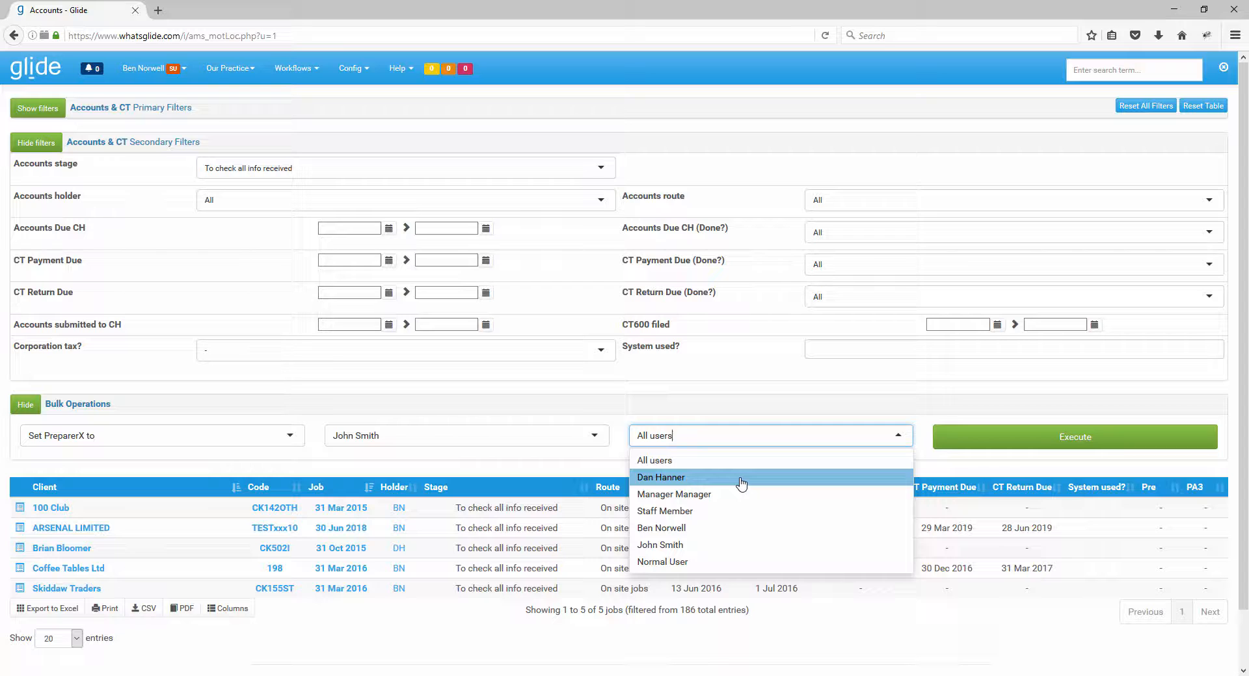
pyautogui.click(618, 429)
pyautogui.click(709, 441)
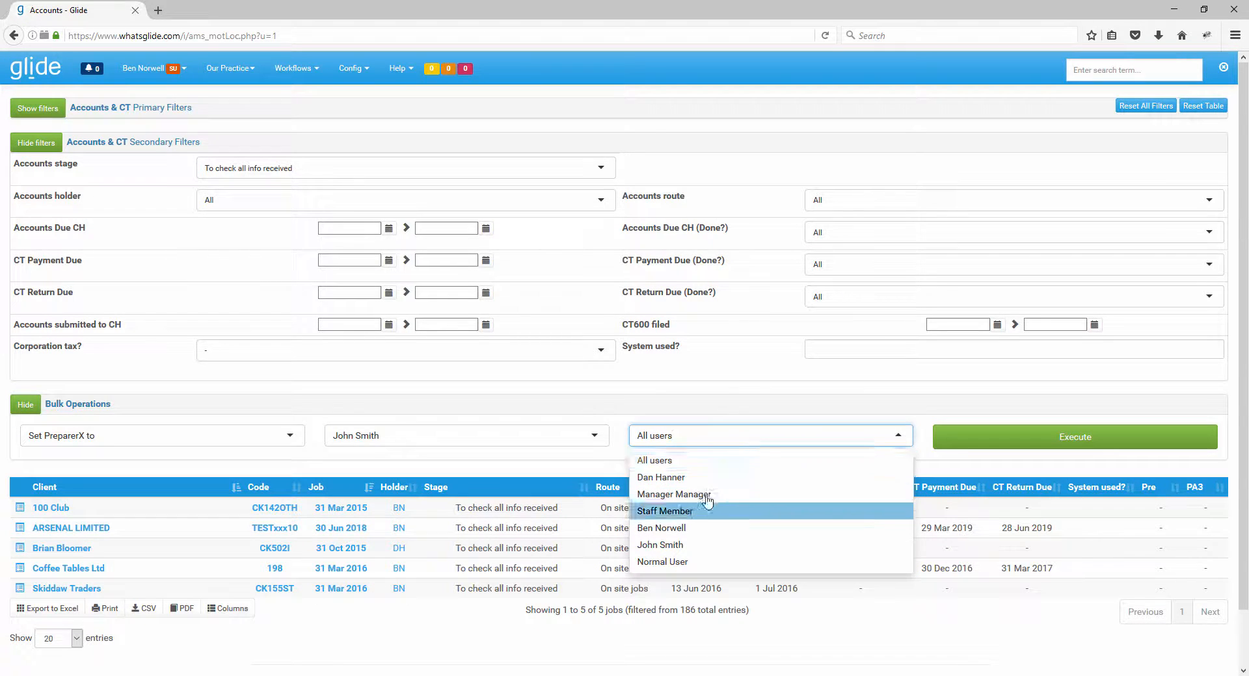
pyautogui.click(627, 429)
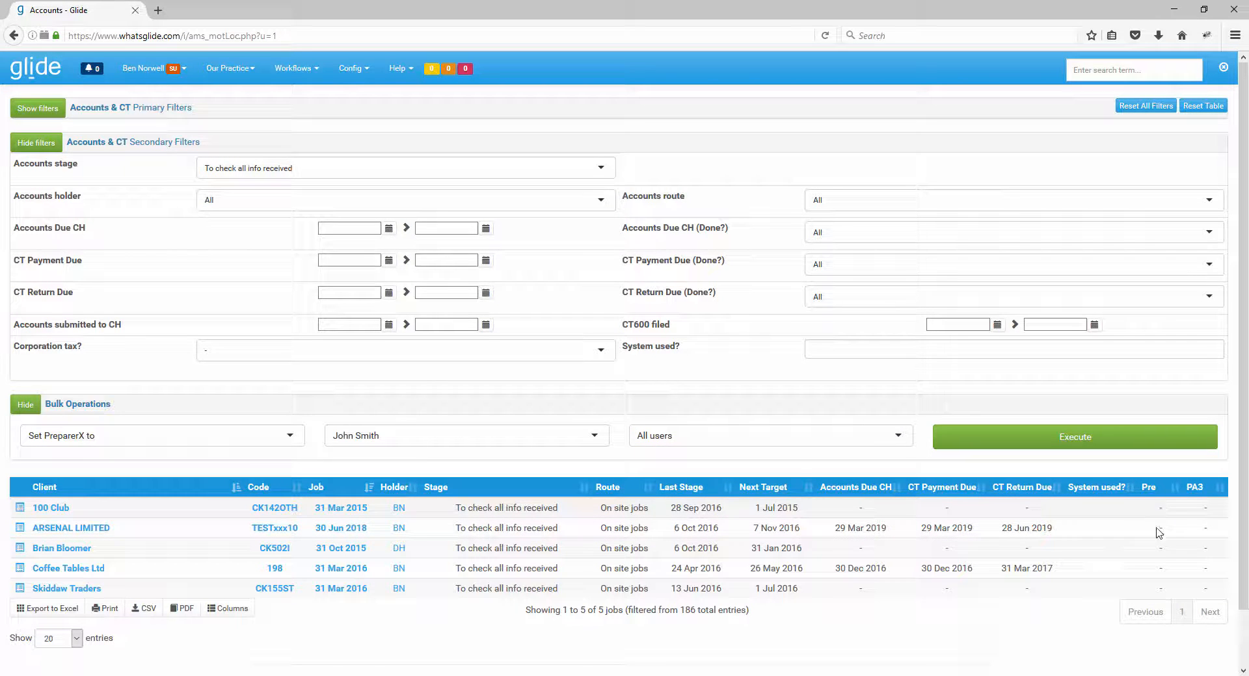
pyautogui.click(672, 438)
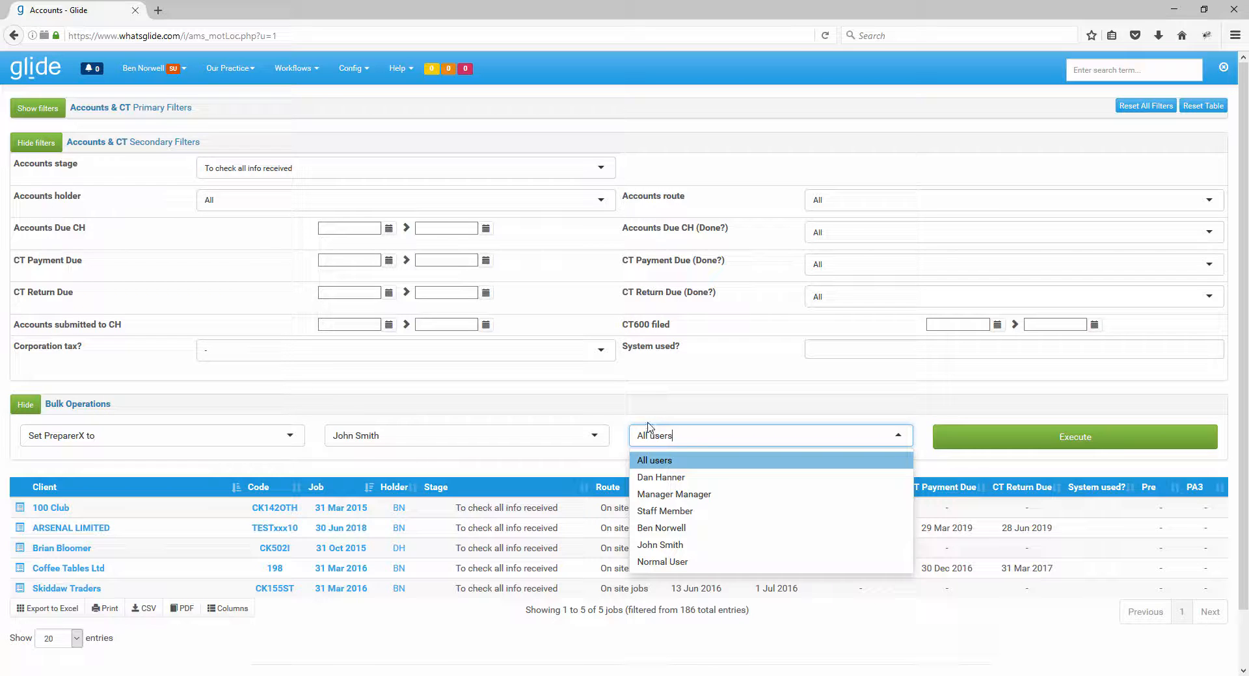
pyautogui.click(646, 423)
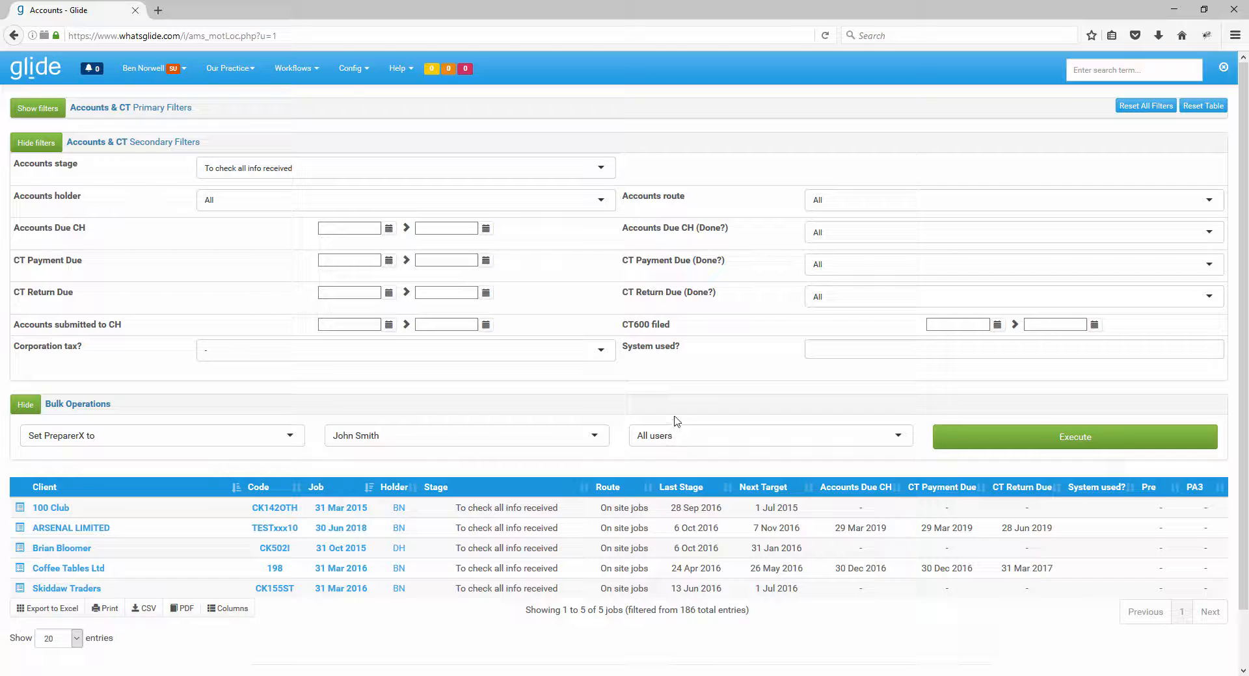
# Execute the PreparerX bulk assignment on the filtered jobs and accept the confirmation dialogs.
pyautogui.click(1048, 436)
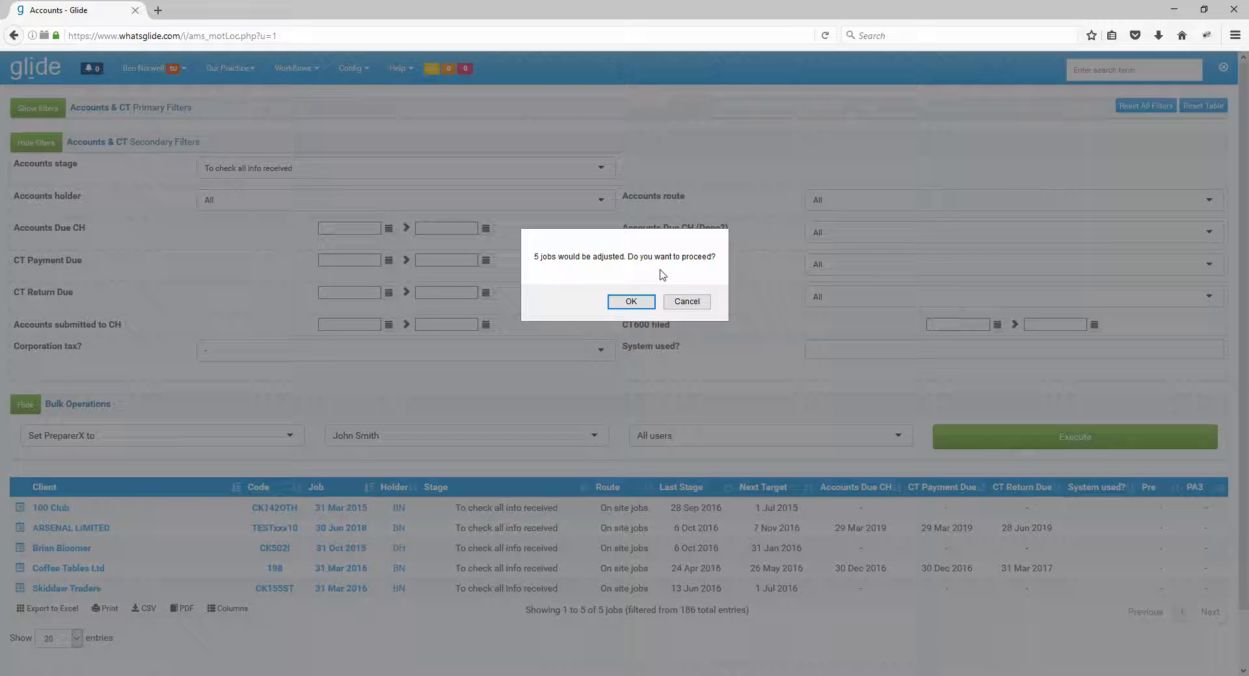
pyautogui.click(630, 303)
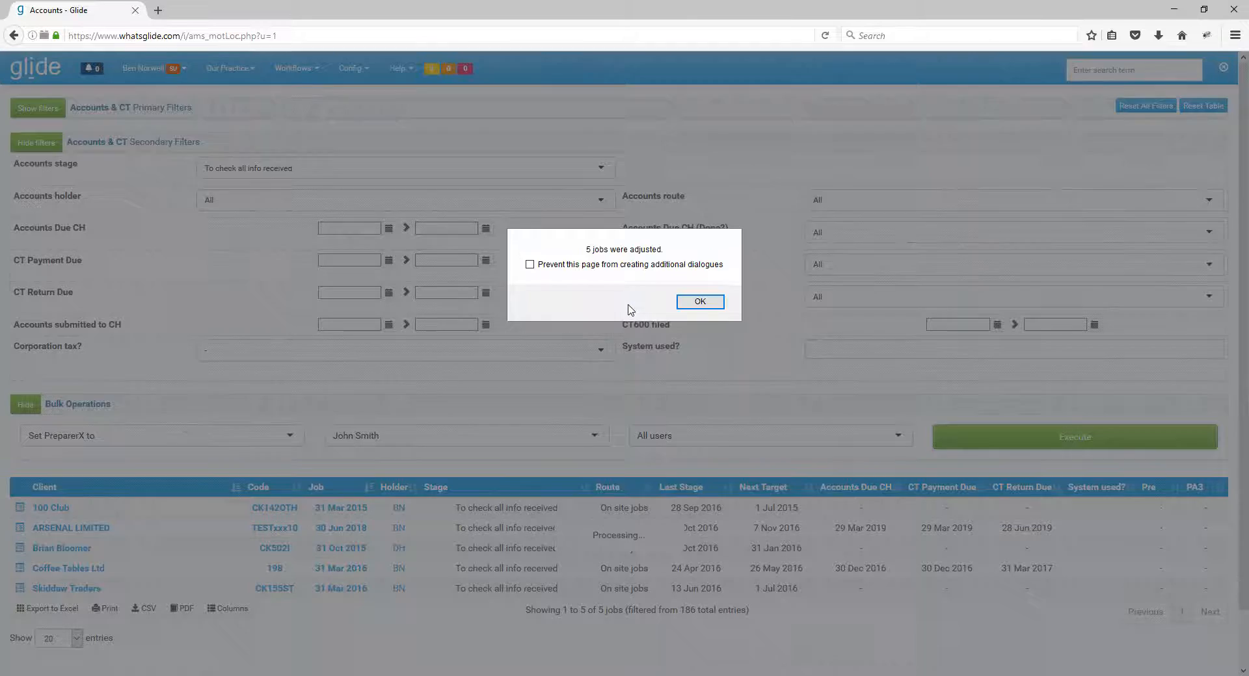
pyautogui.click(700, 301)
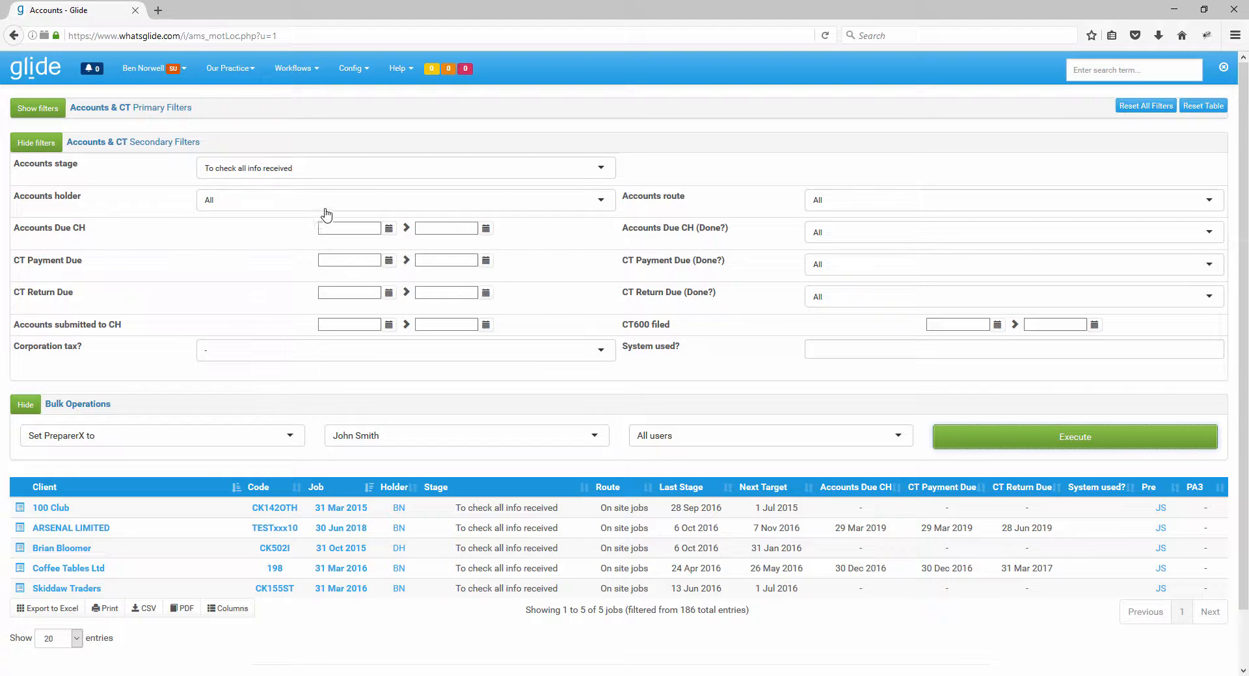
# Reset all job filters, hide the secondary filters and show the primary filters.
pyautogui.click(1130, 108)
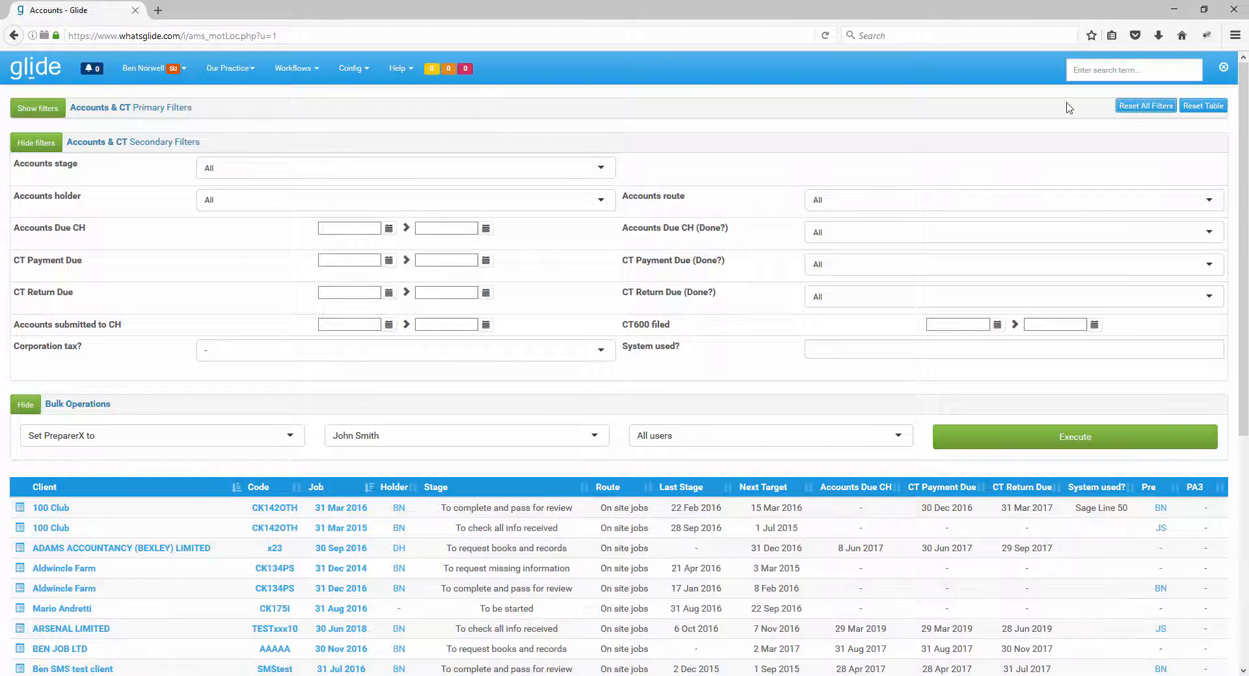
pyautogui.click(47, 145)
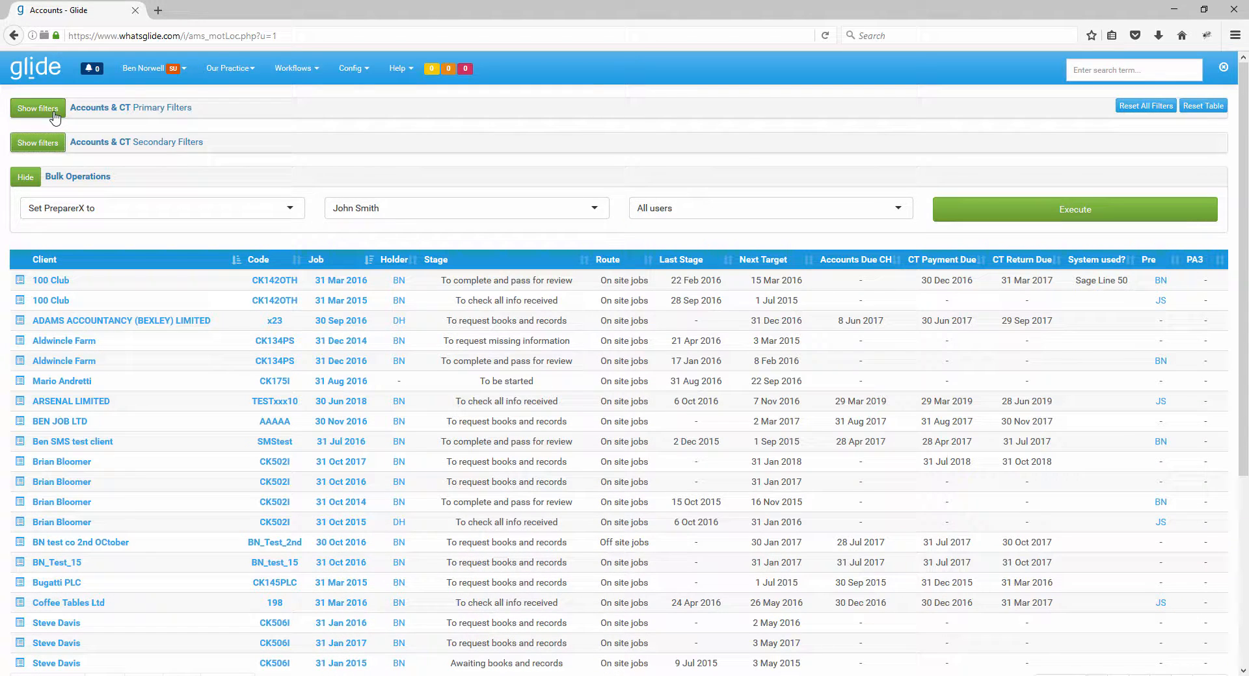
pyautogui.click(55, 114)
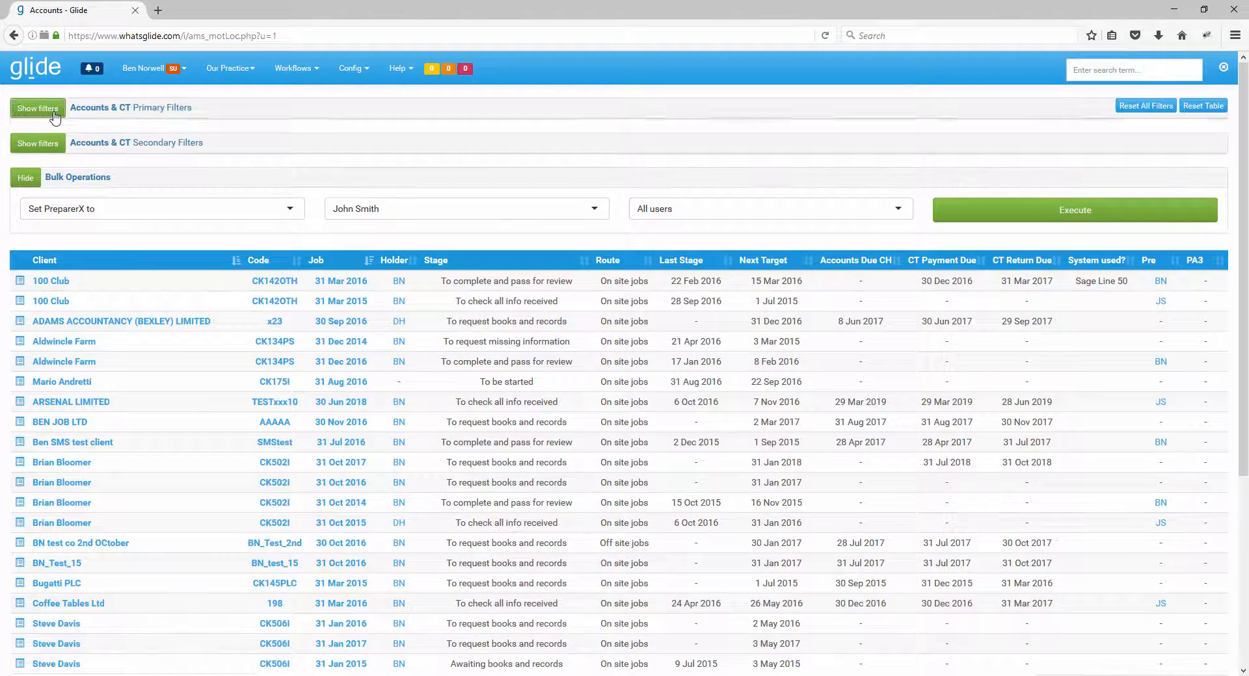
# Filter the jobs by Job Date from 01 Dec 2016 to 31 Dec 2016.
pyautogui.click(389, 163)
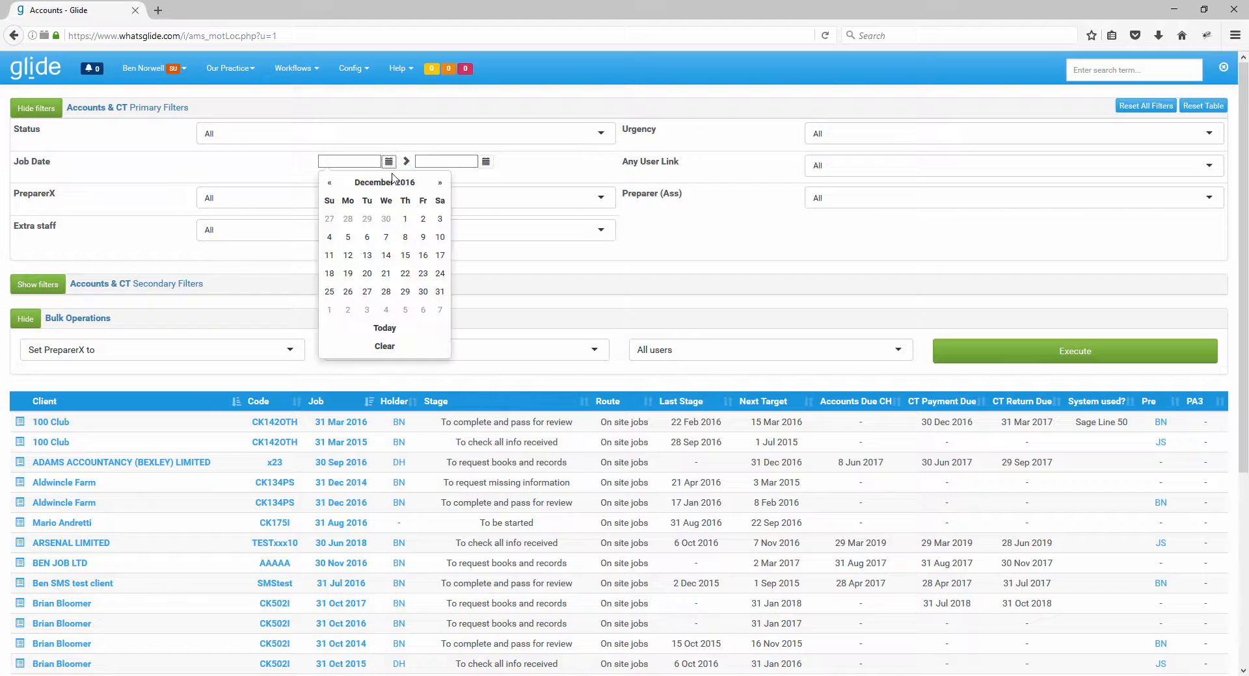
pyautogui.click(396, 219)
pyautogui.click(486, 162)
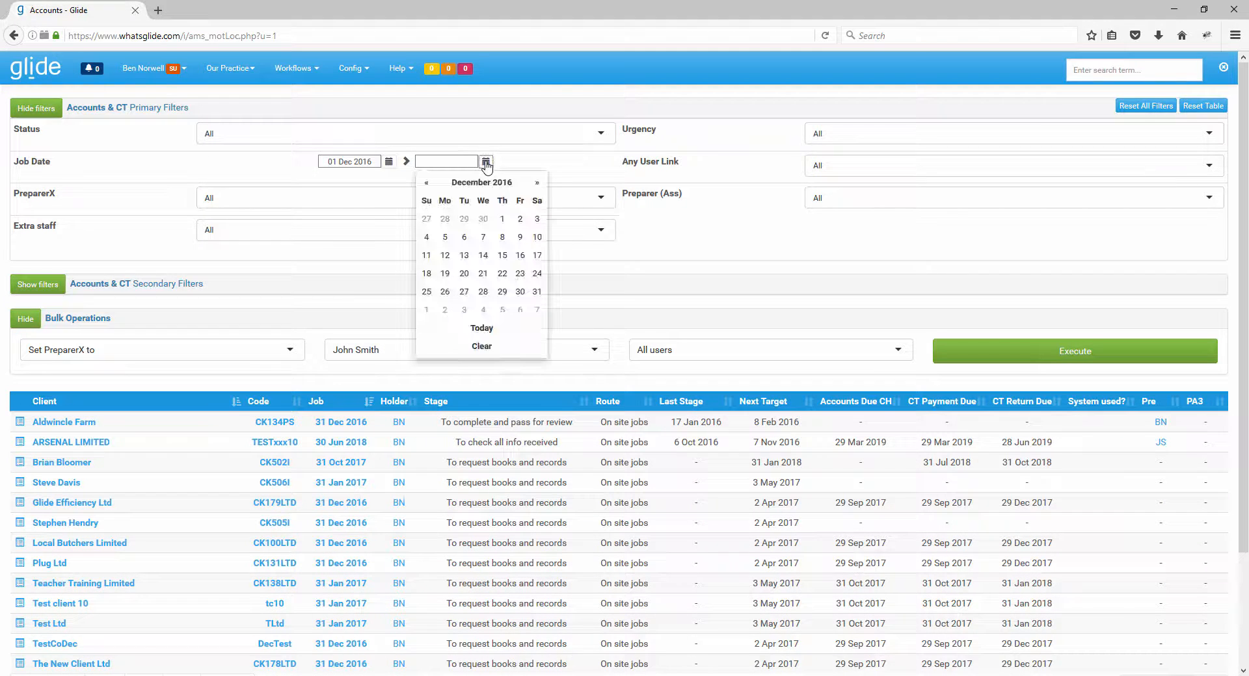
pyautogui.click(534, 293)
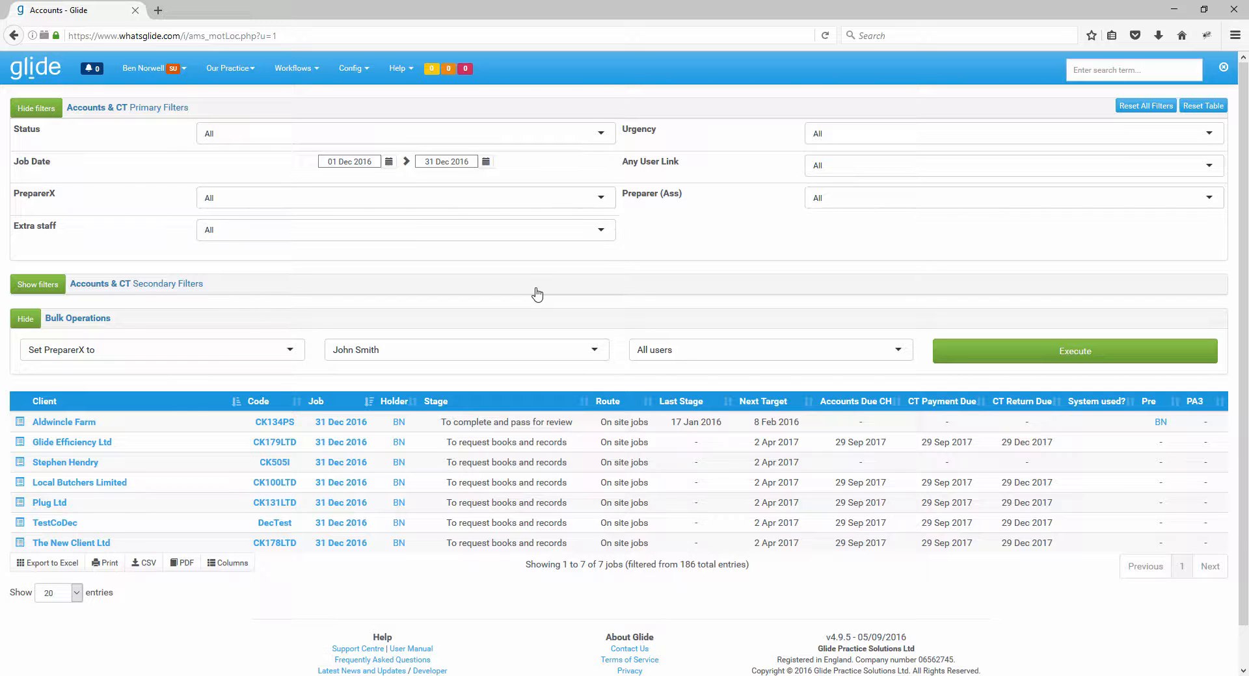
# Open the 31 Dec 2016 job of the third client in the filtered list.
pyautogui.click(353, 463)
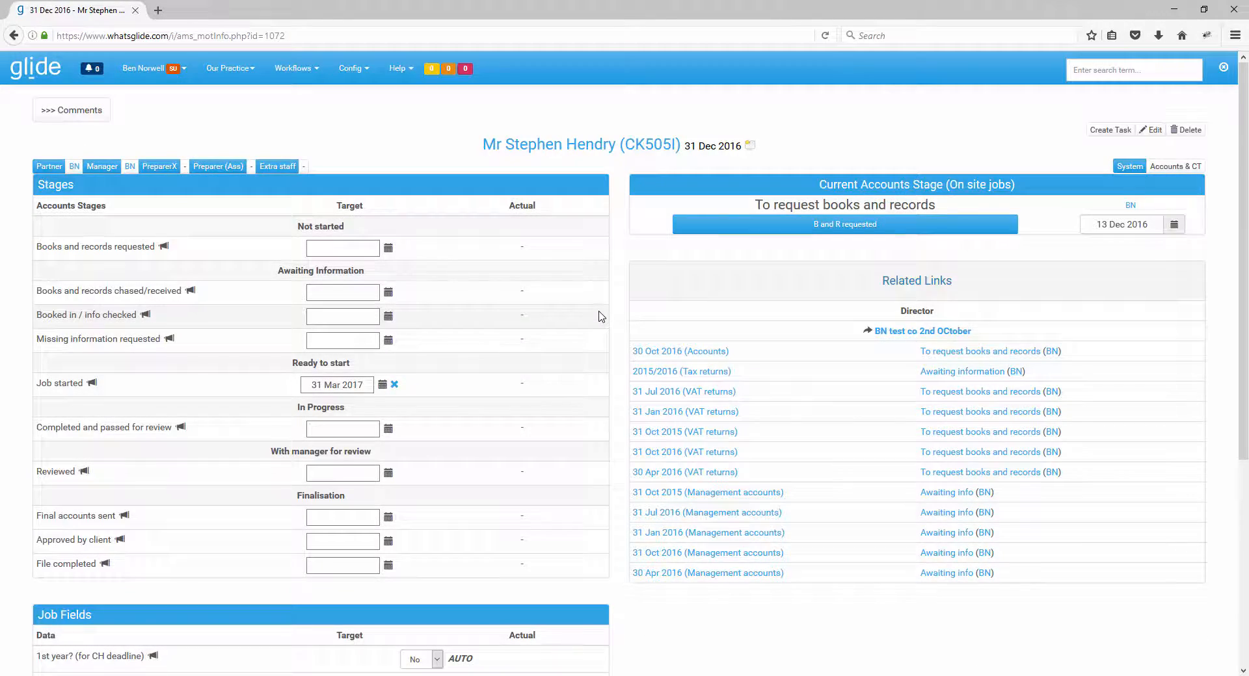
# Edit this job to set its Accounts holder to the first named staff member listed (DH), and finish editing.
pyautogui.scroll(-5, 600, 316)
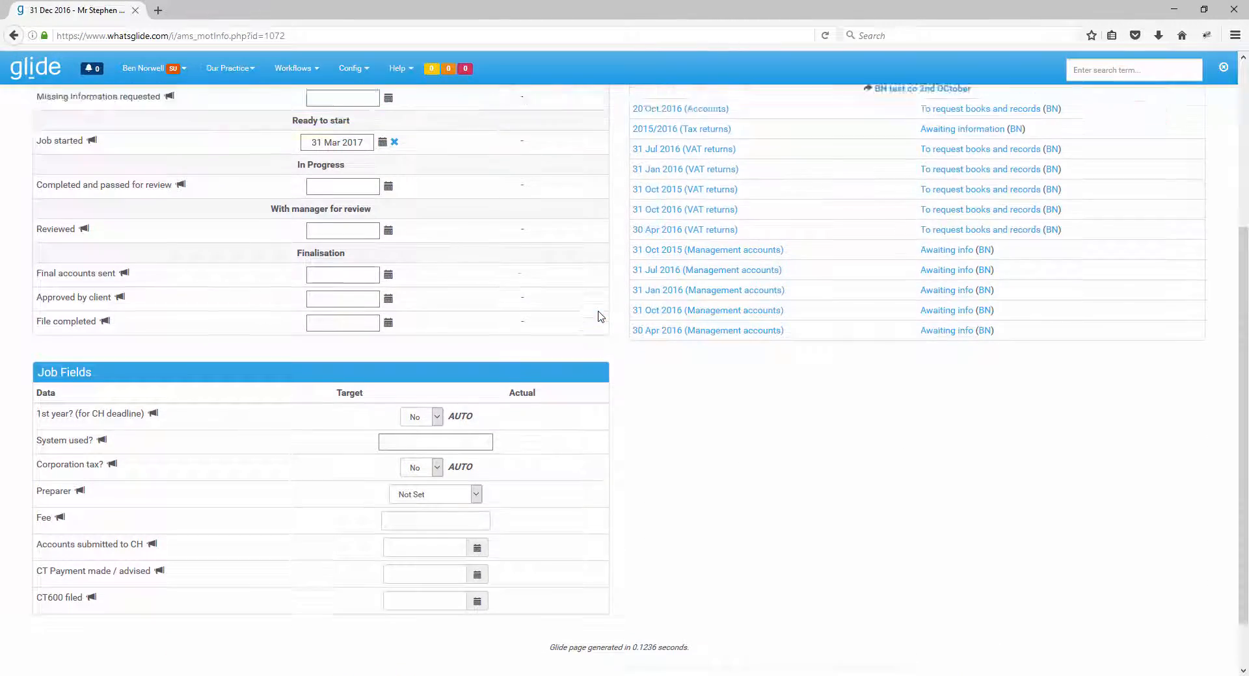
pyautogui.scroll(5, 600, 316)
pyautogui.click(1163, 131)
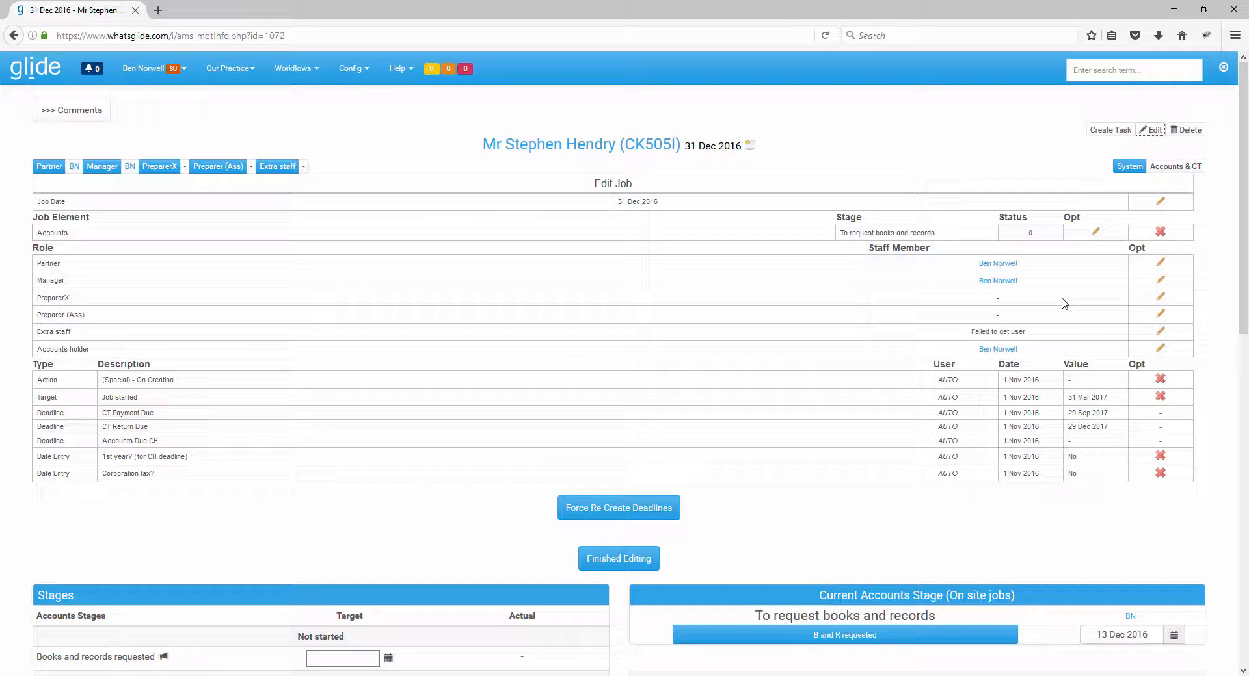
pyautogui.click(1159, 349)
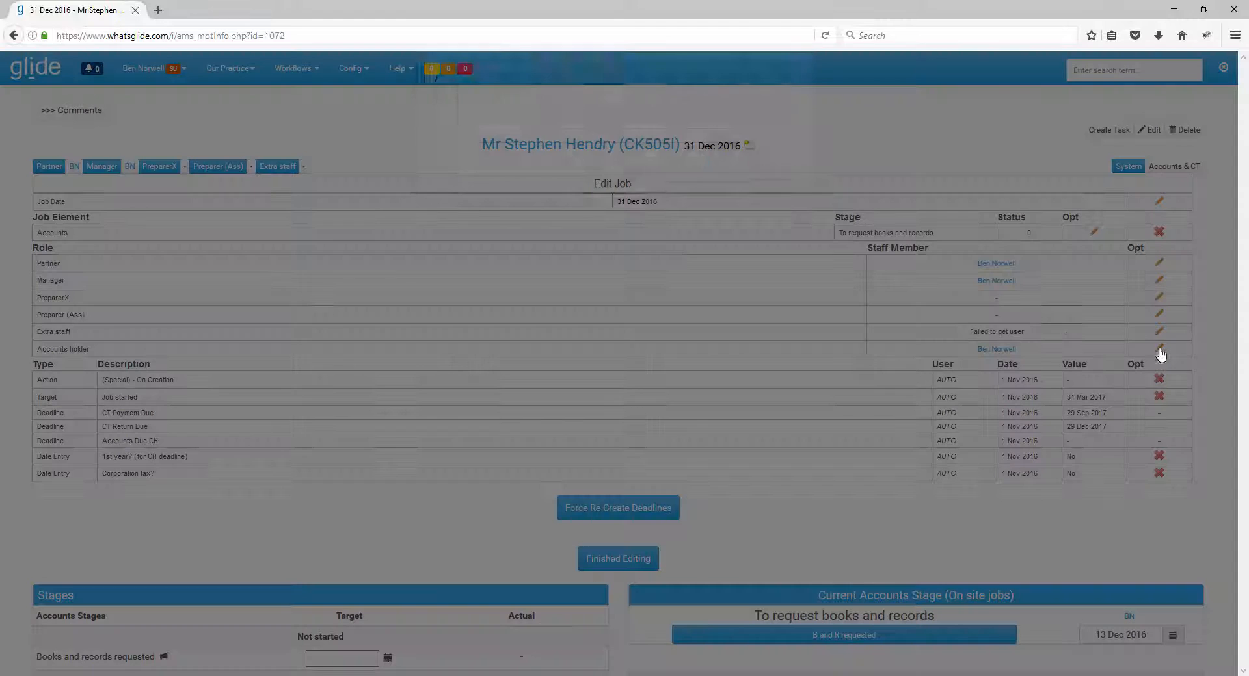
pyautogui.click(603, 132)
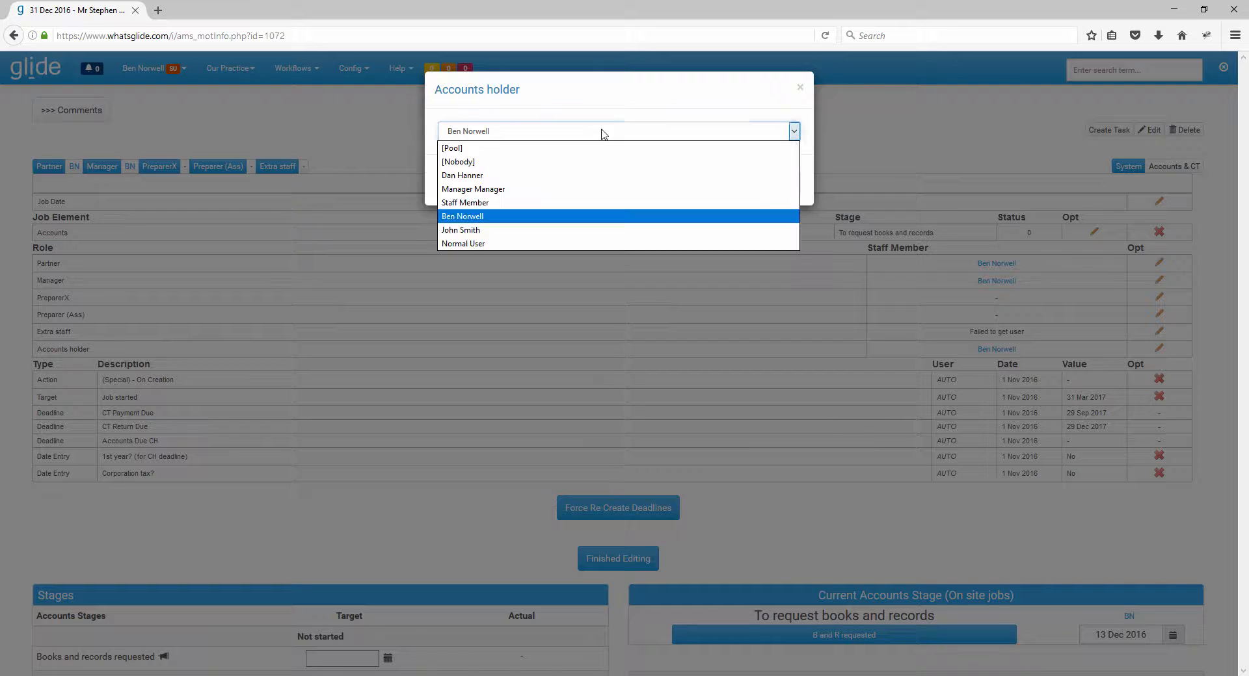
pyautogui.click(584, 176)
pyautogui.click(719, 188)
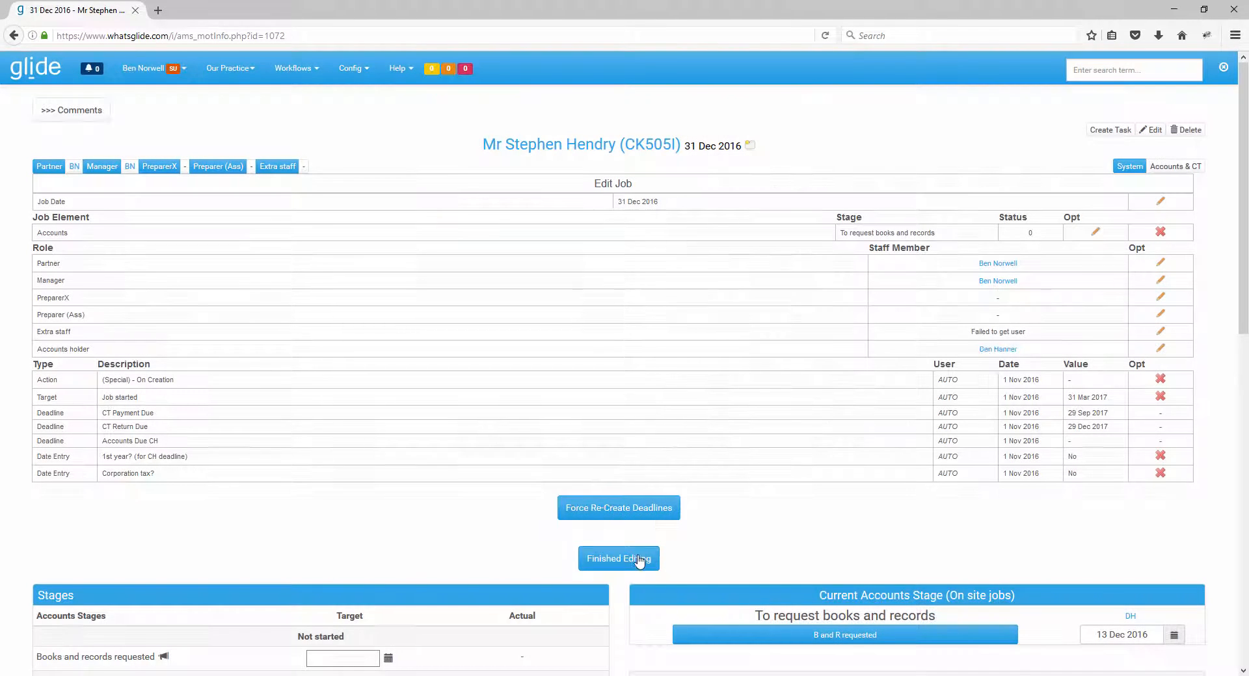
pyautogui.click(644, 559)
# Return to the Accounts jobs list and filter it by Job Date from 01 Dec 2016 to 31 Dec 2016.
pyautogui.click(293, 69)
pyautogui.click(300, 95)
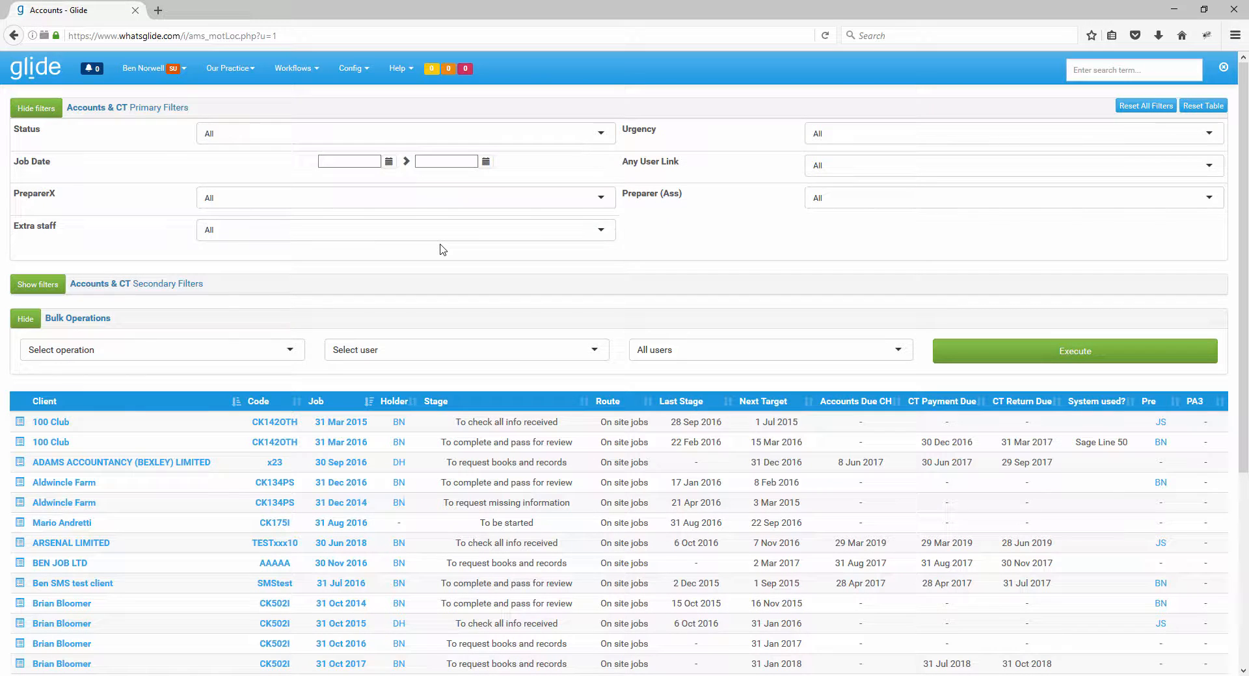
pyautogui.click(389, 162)
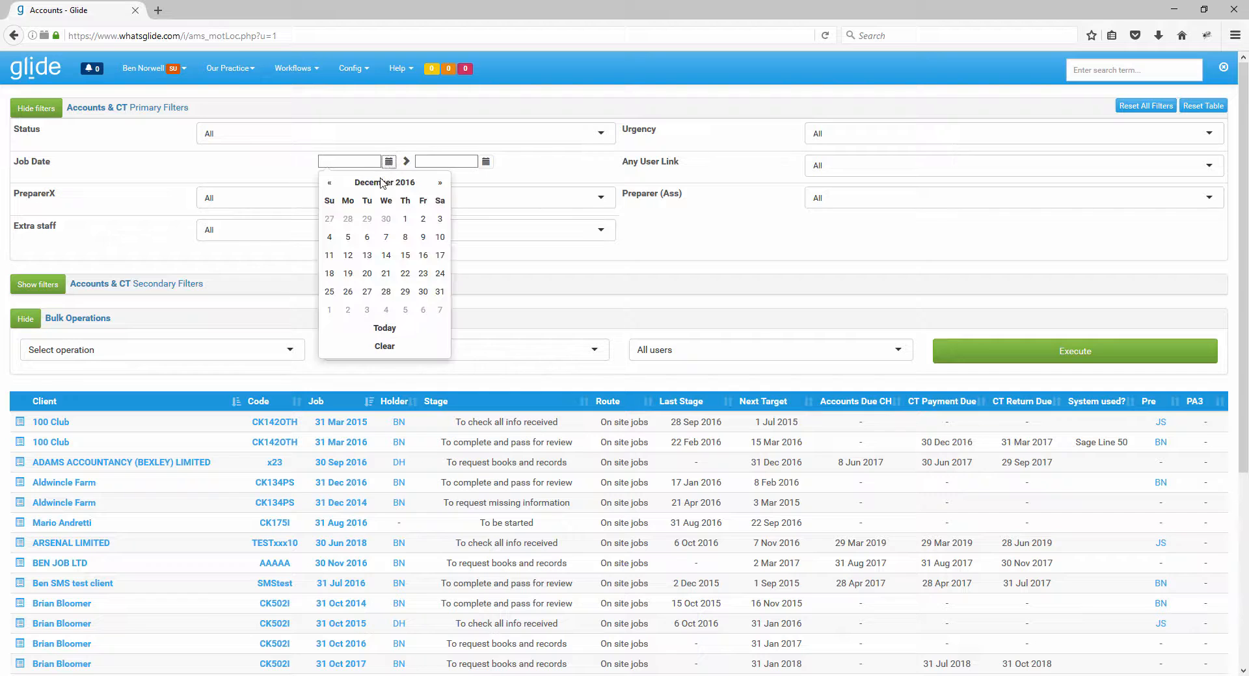
pyautogui.click(404, 219)
pyautogui.click(485, 161)
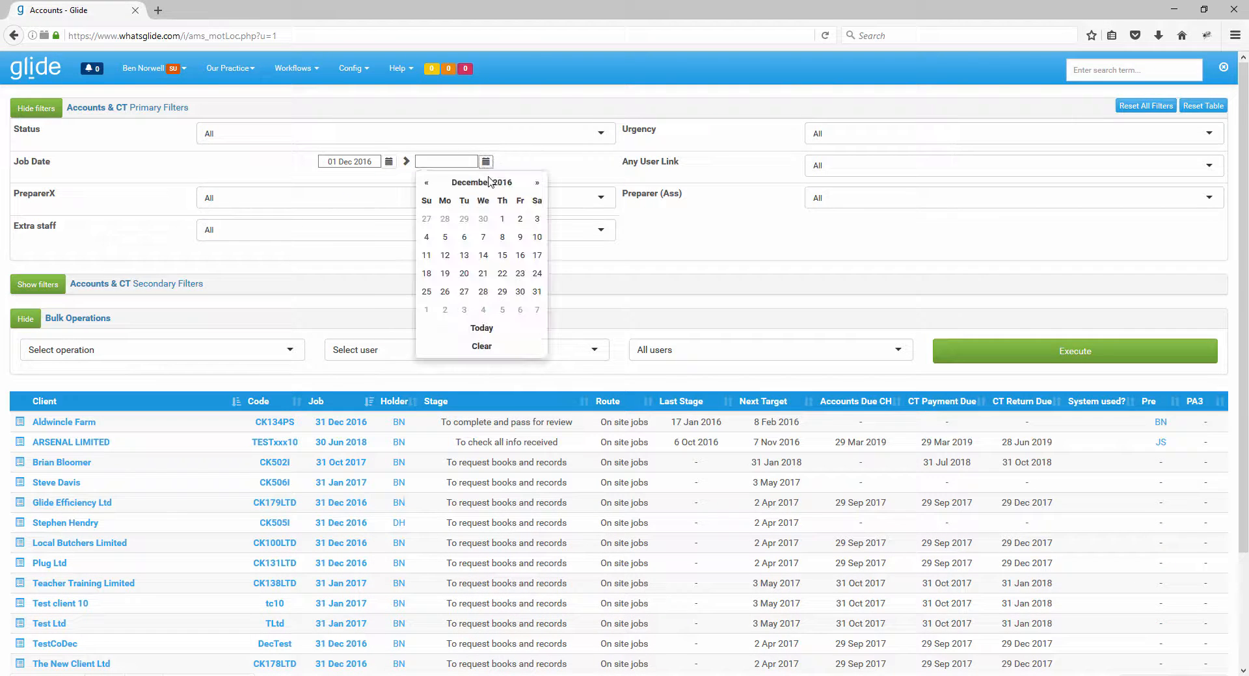
pyautogui.click(537, 291)
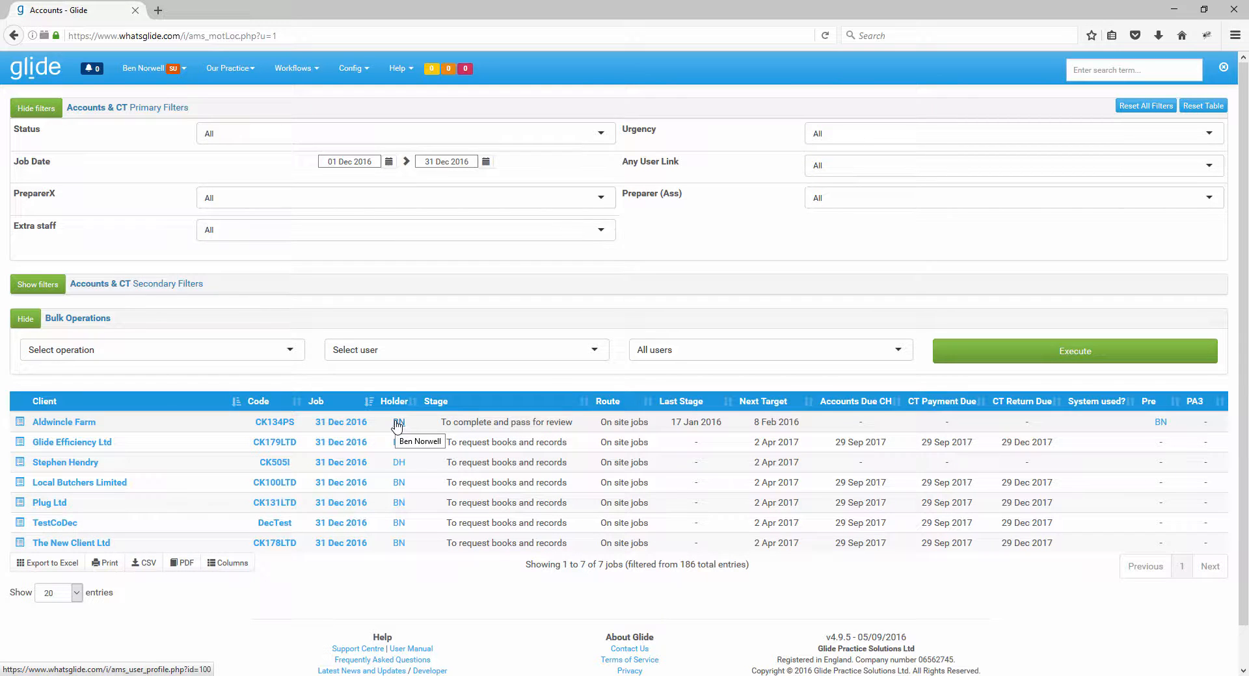
# Configure the bulk operation "Set Accounts holder to" with the staff member JS, limited to jobs held by BN.
pyautogui.click(280, 352)
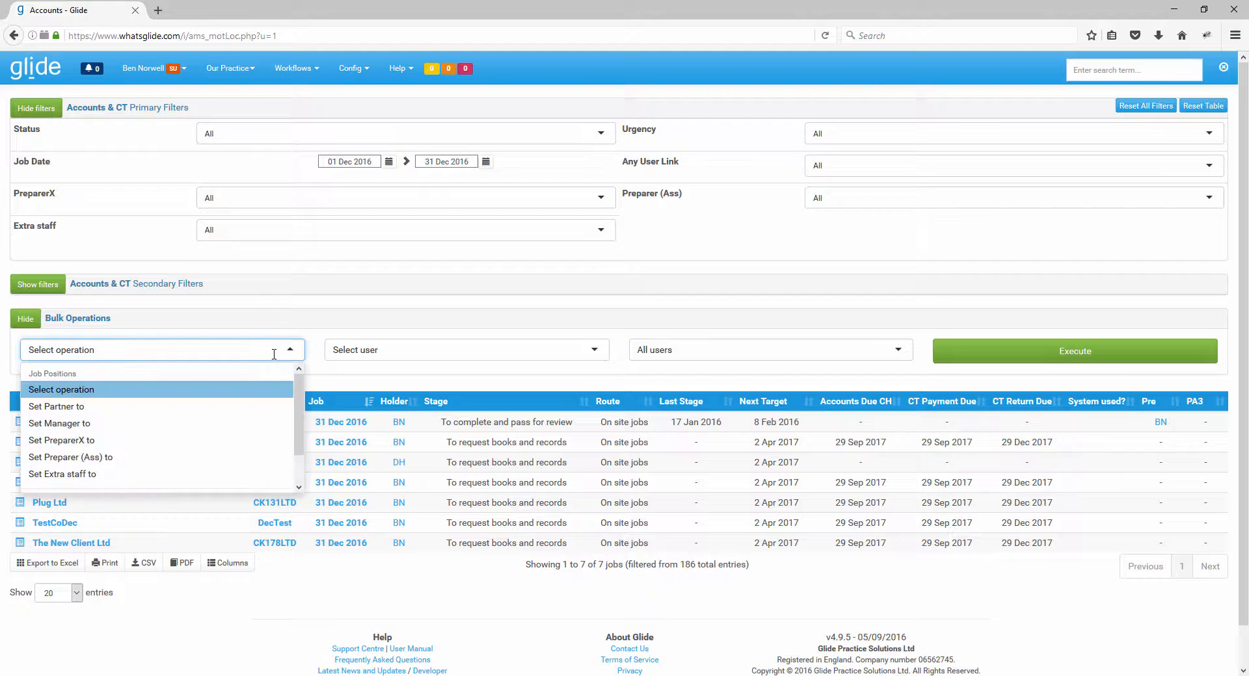
pyautogui.scroll(-1, 165, 456)
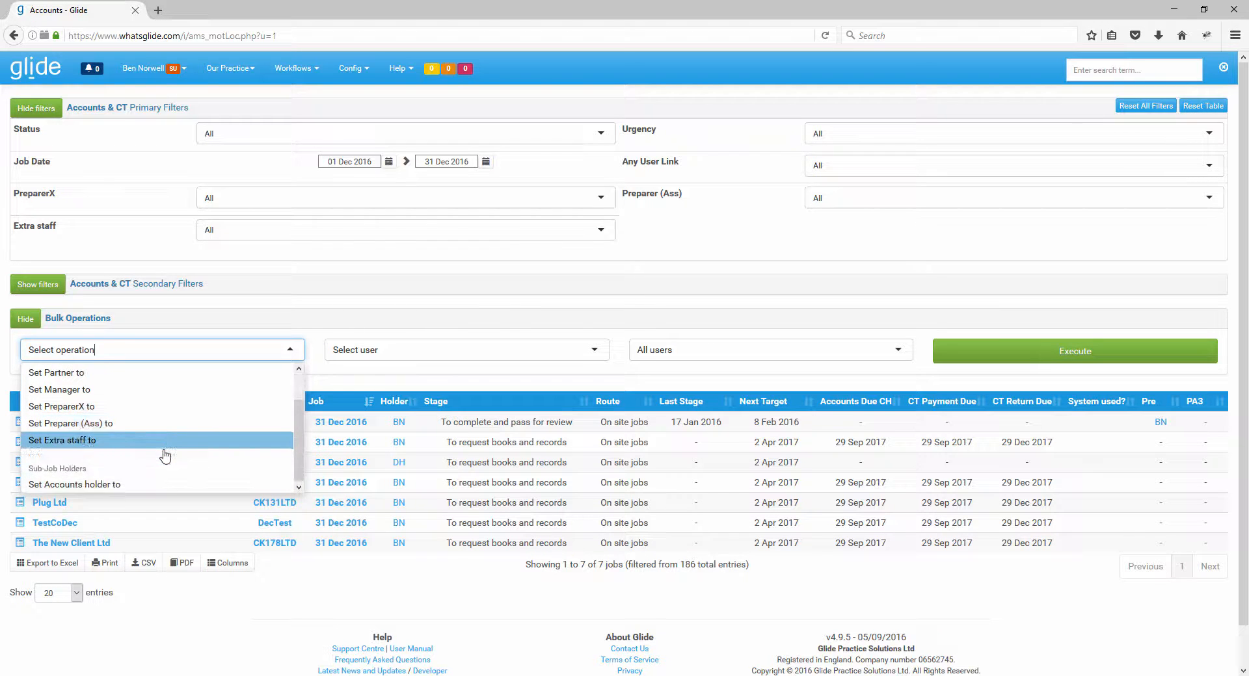
pyautogui.click(110, 486)
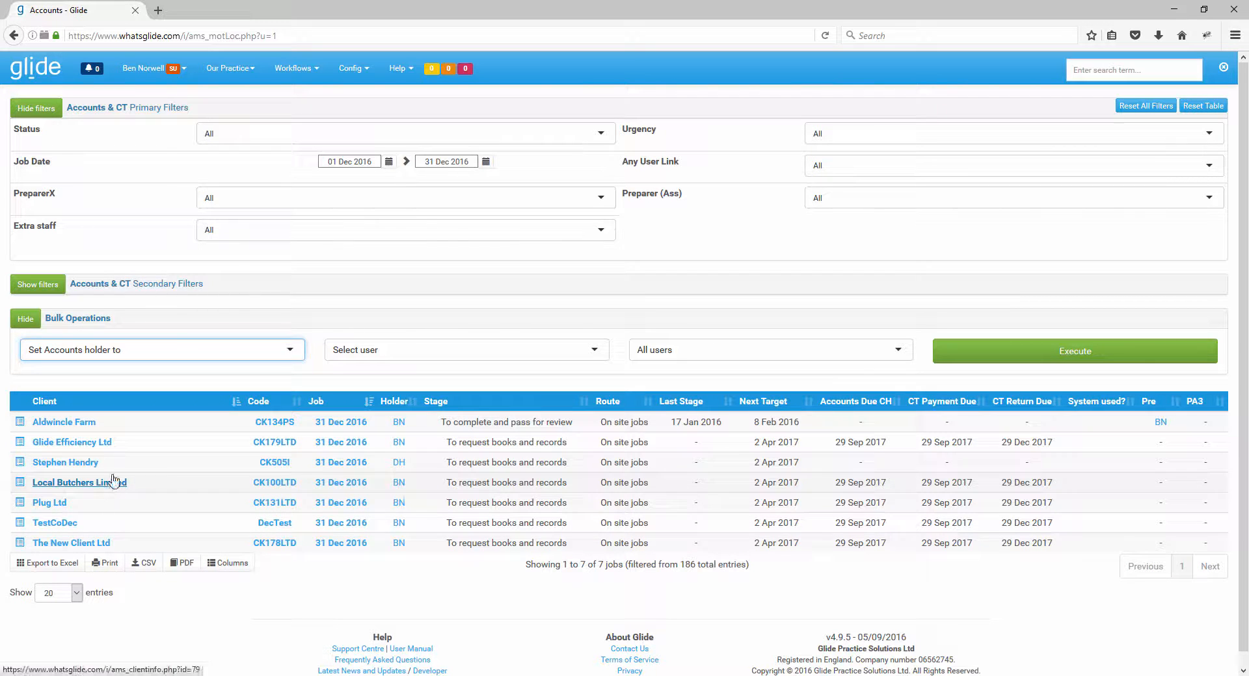
pyautogui.click(401, 350)
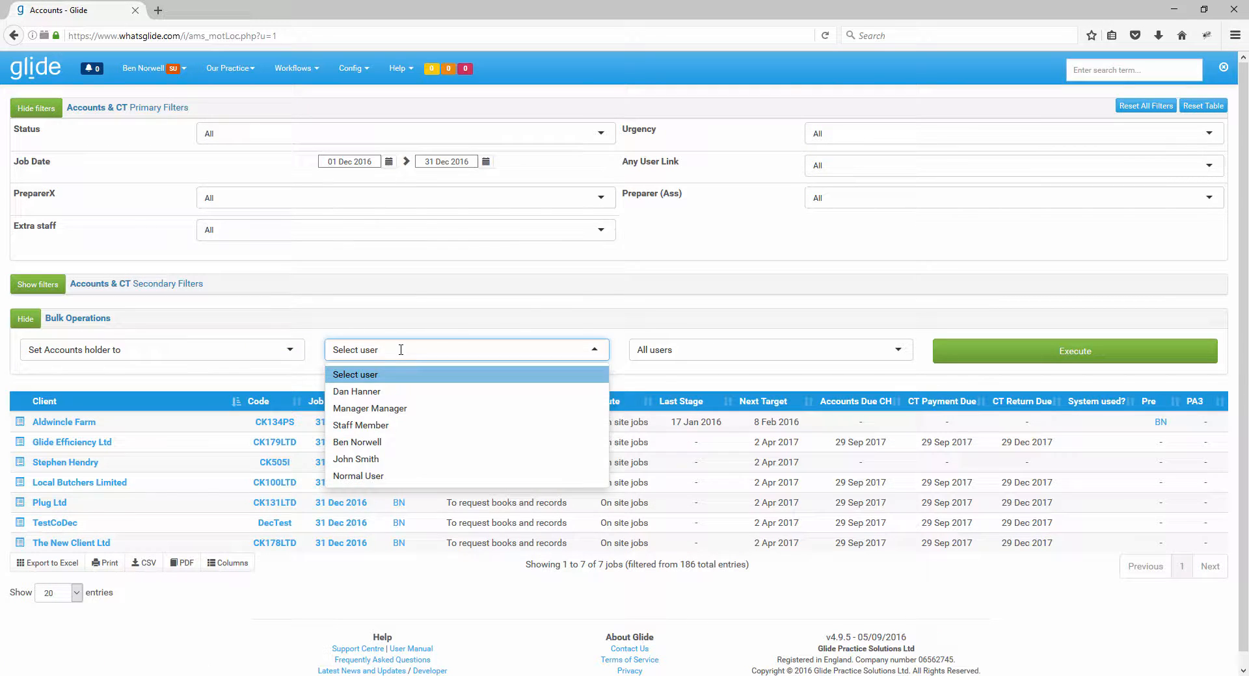
pyautogui.click(397, 459)
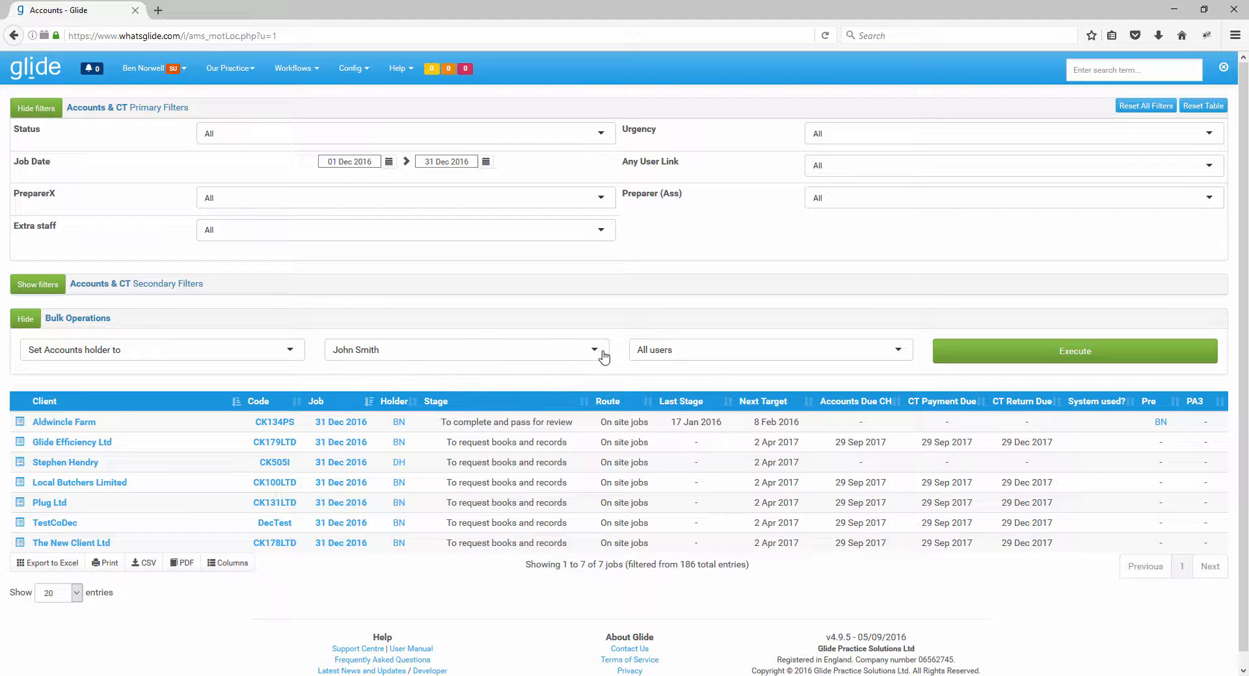
pyautogui.click(759, 348)
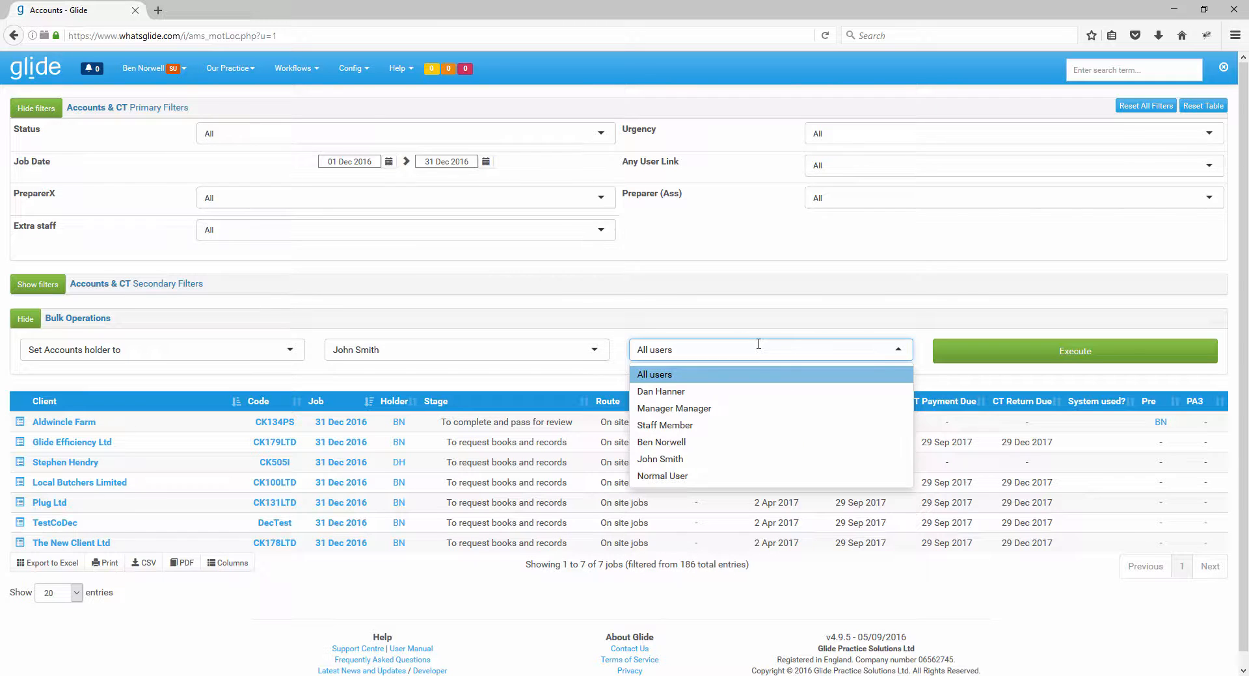
pyautogui.click(721, 443)
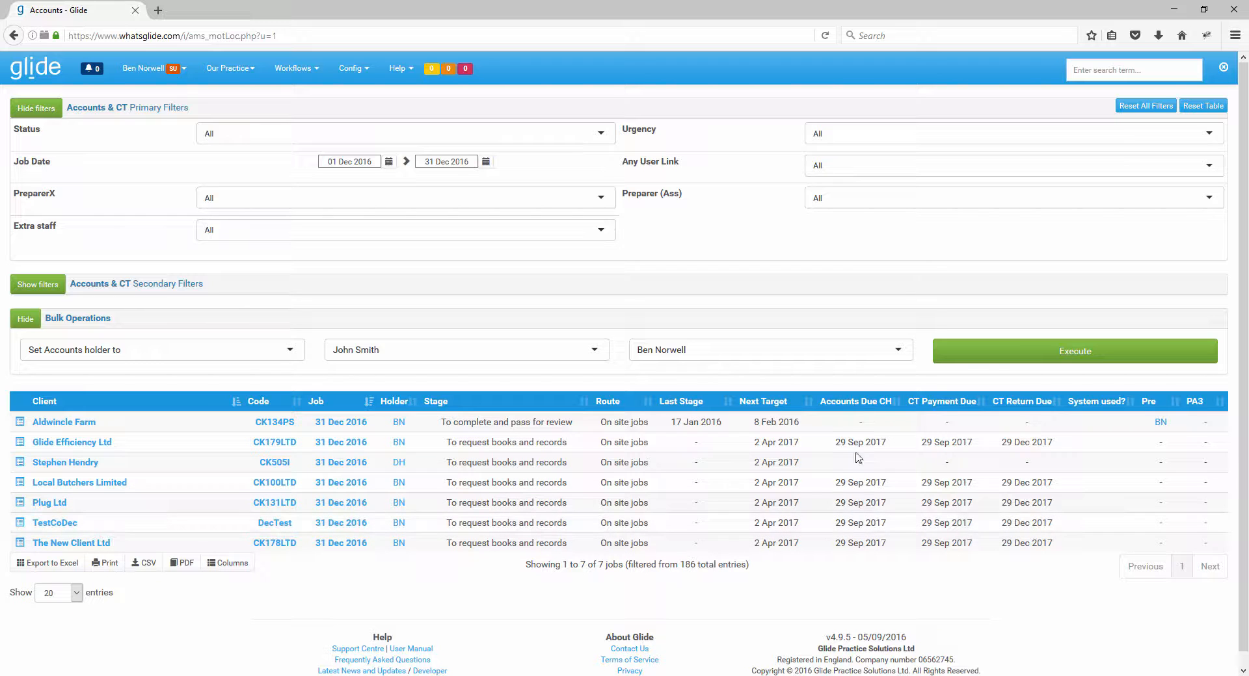
# Execute the Accounts holder bulk reassignment on the filtered jobs and accept the confirmation dialogs.
pyautogui.click(1023, 352)
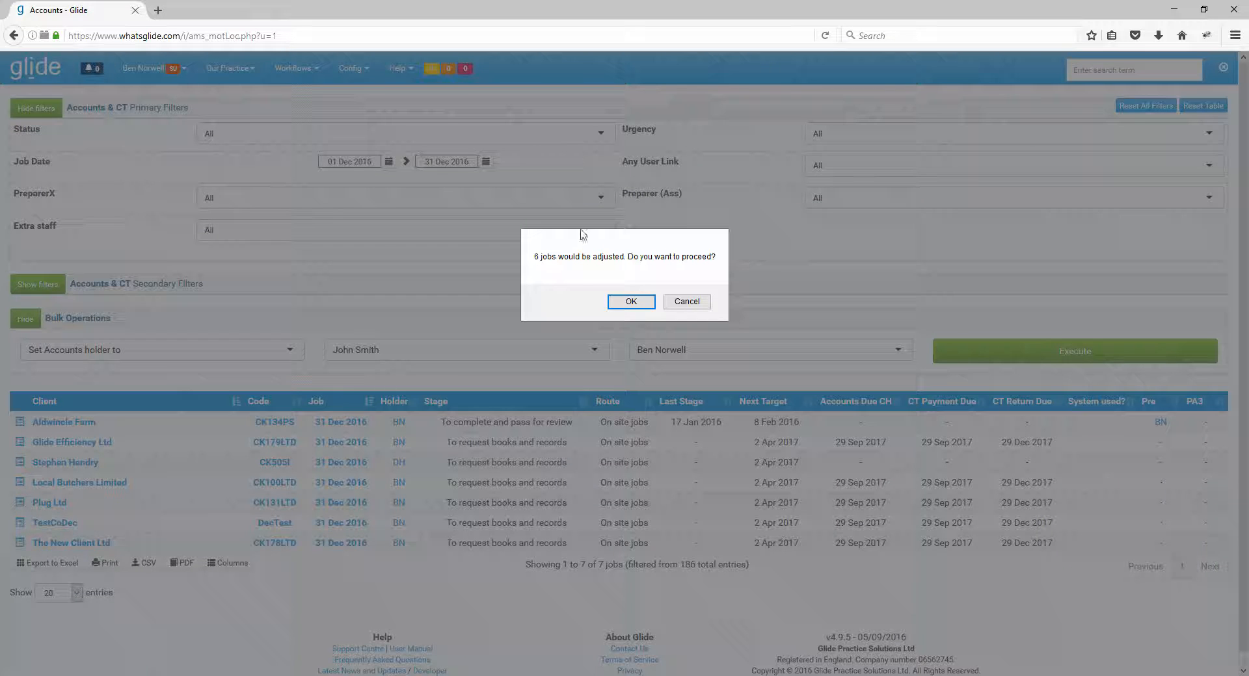
pyautogui.click(635, 301)
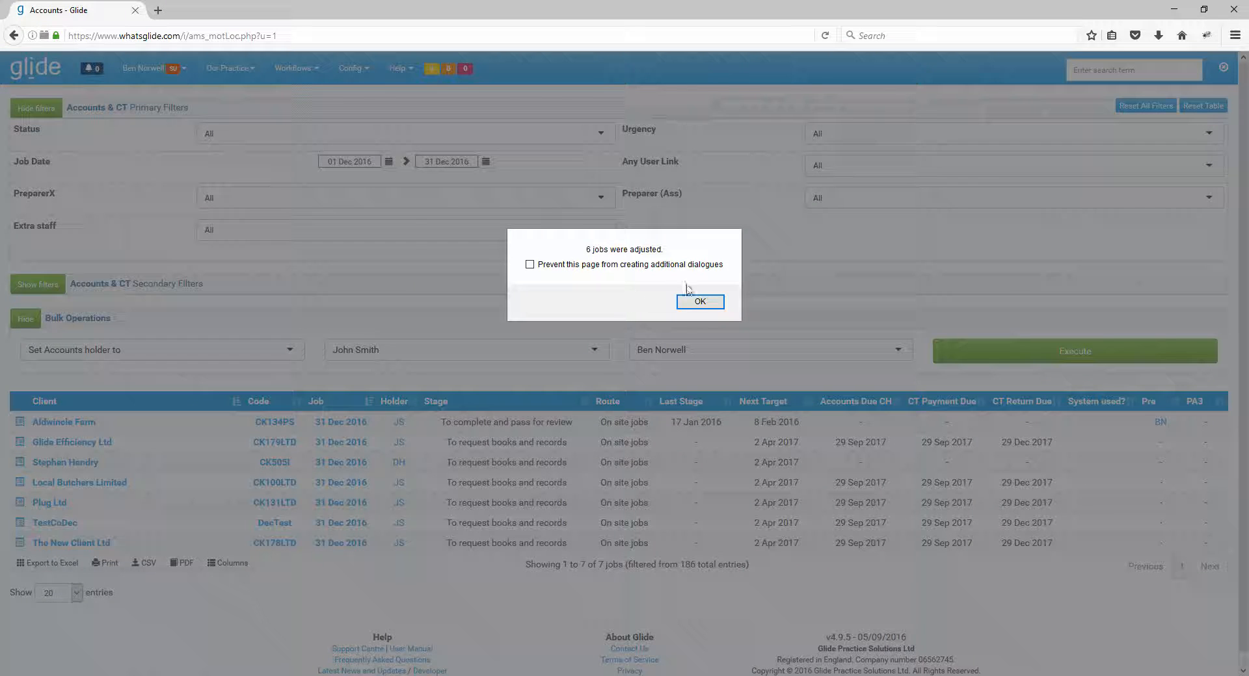
pyautogui.click(699, 301)
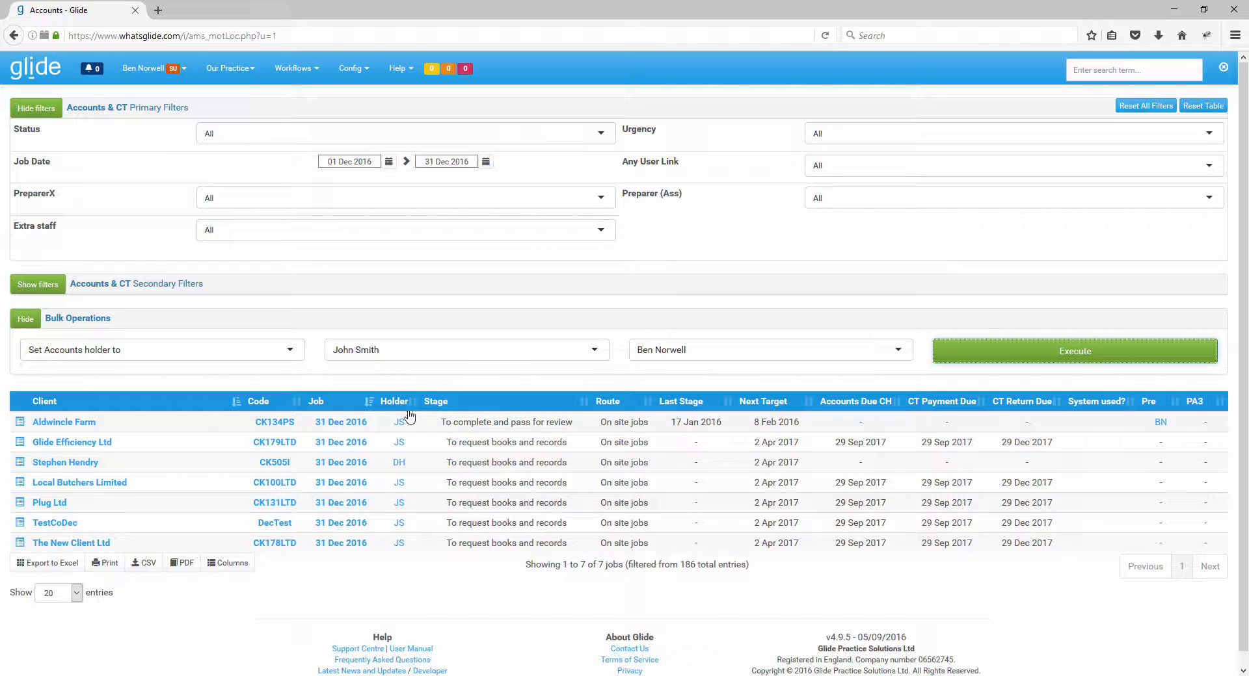